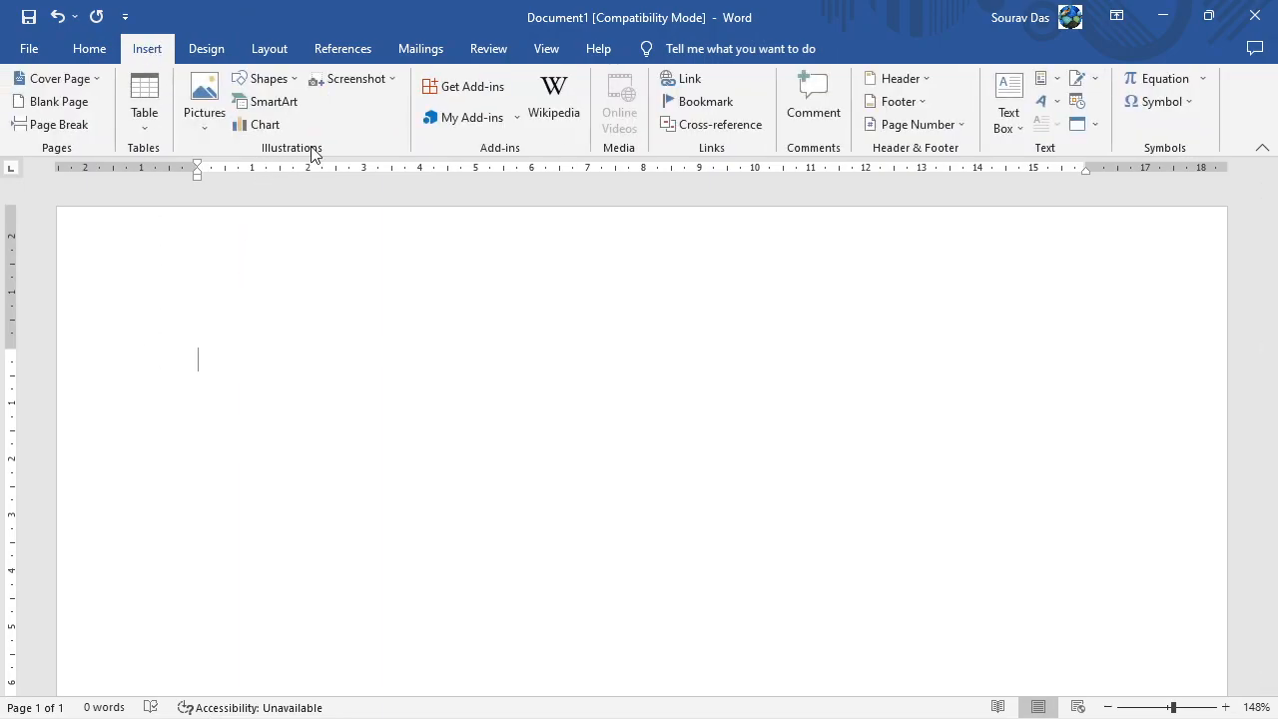
Draw a rectangle about 2.74 cm wide and 1.86 cm high near the upper-left text margin of the blank page.
click(300, 79)
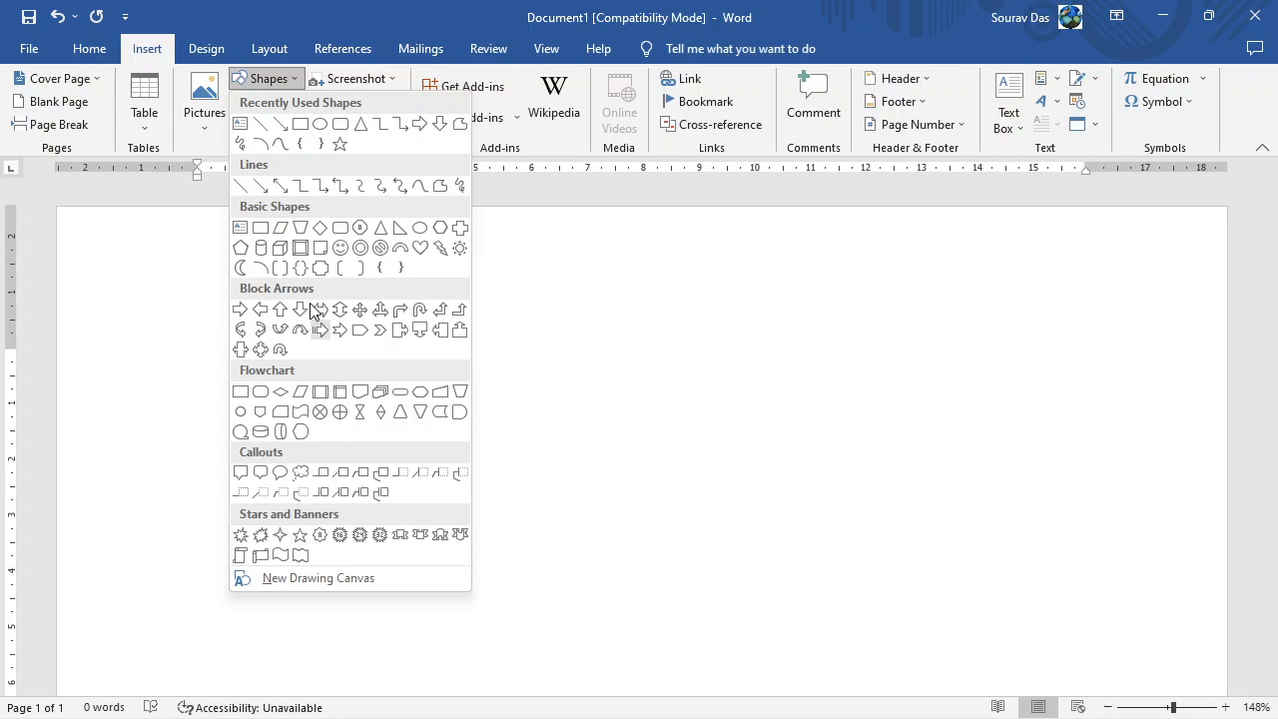
click(304, 123)
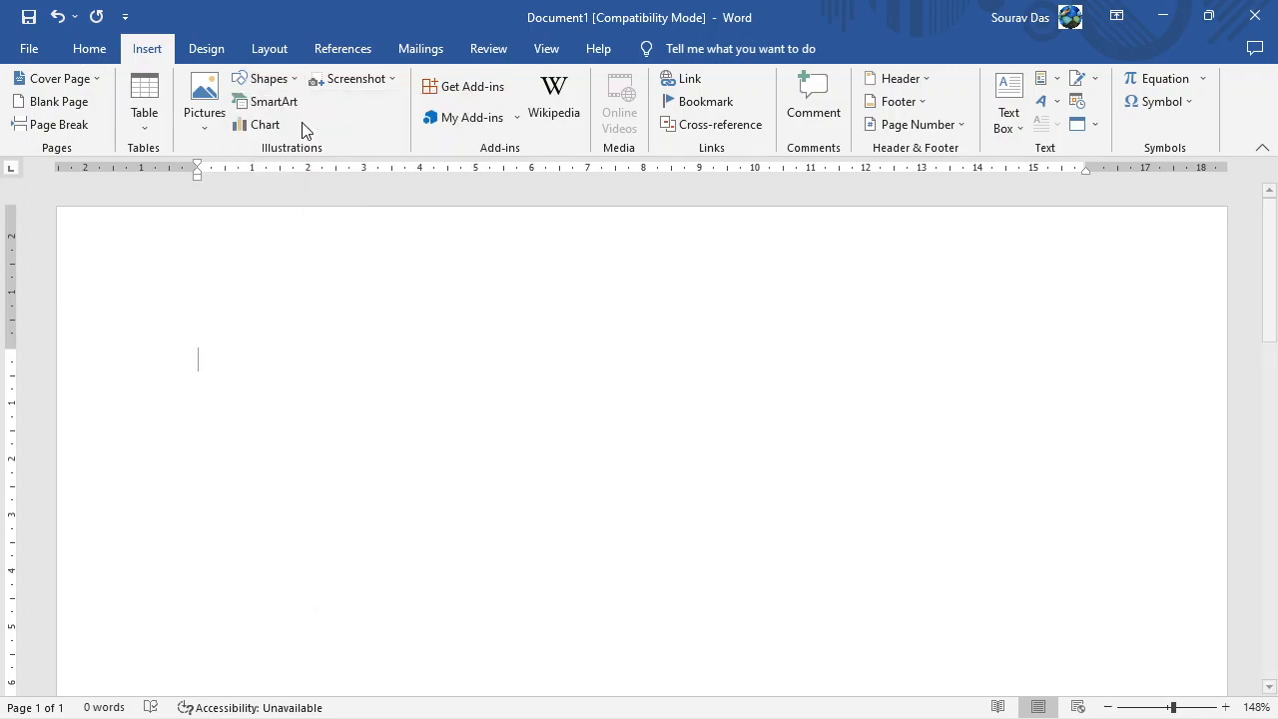
drag(219, 357, 373, 461)
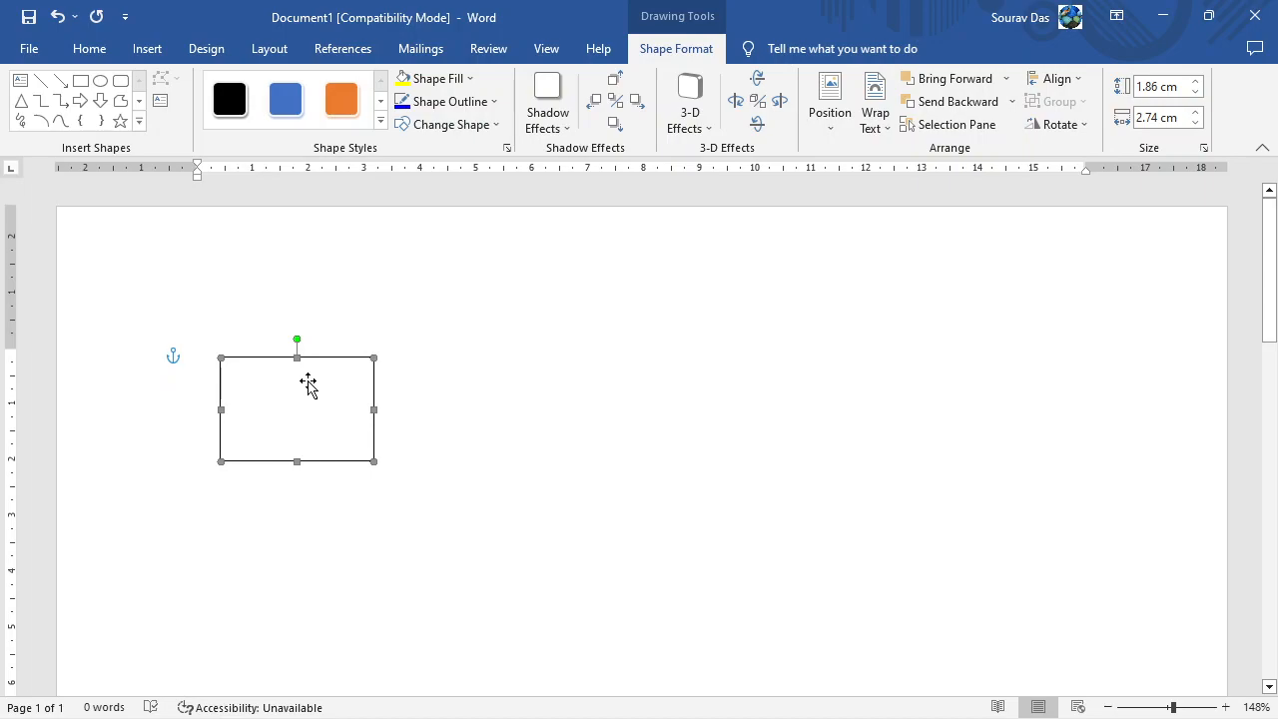
click(618, 430)
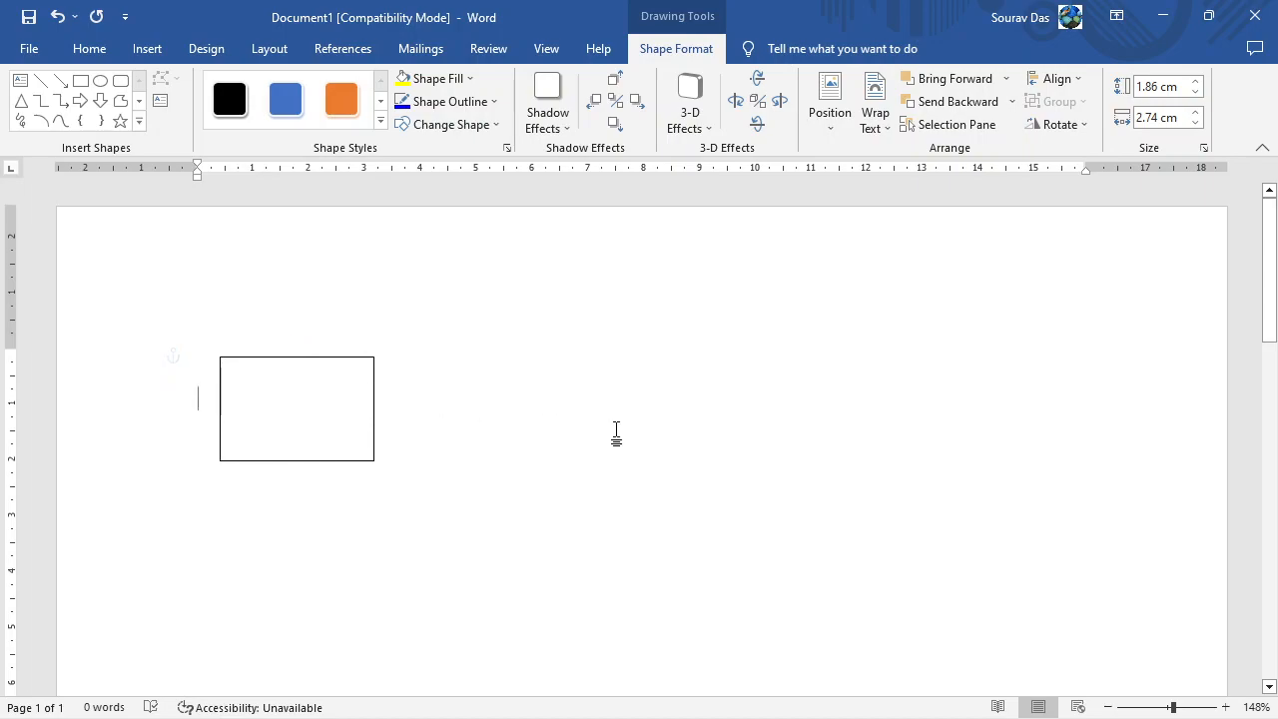
Try the solid light blue preset style on the rectangle and undo it.
click(318, 382)
click(380, 120)
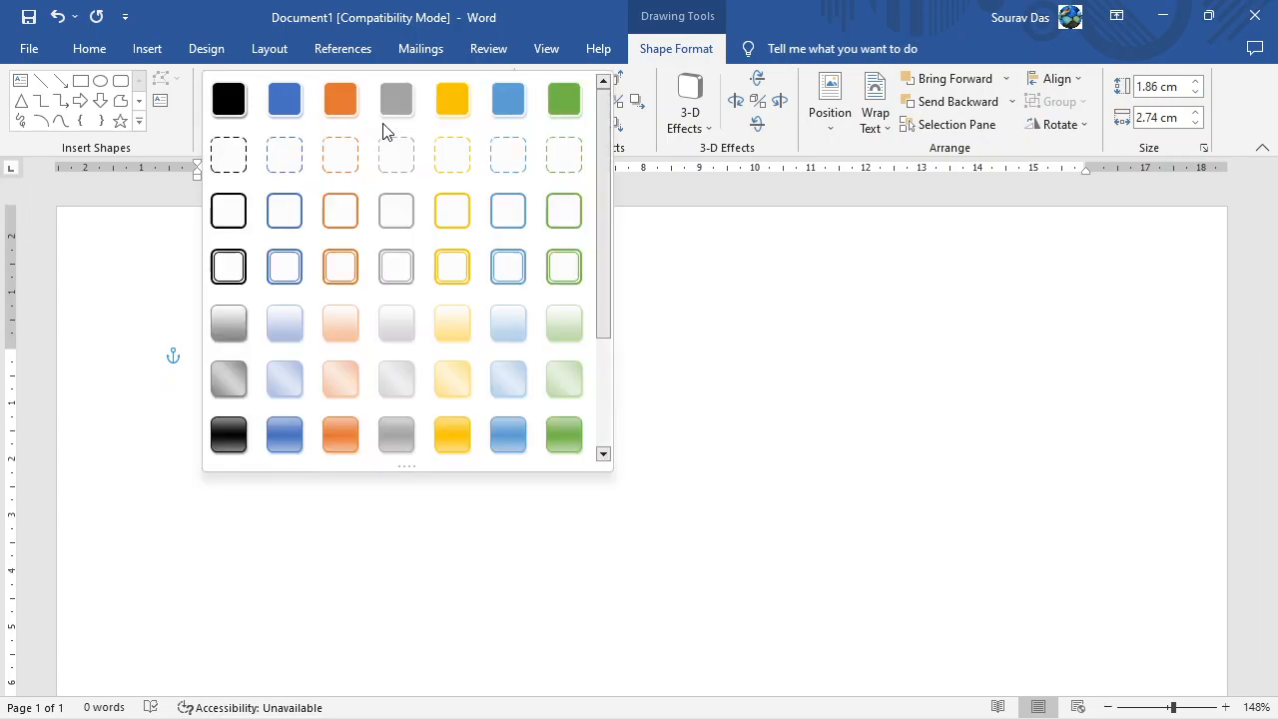
click(511, 104)
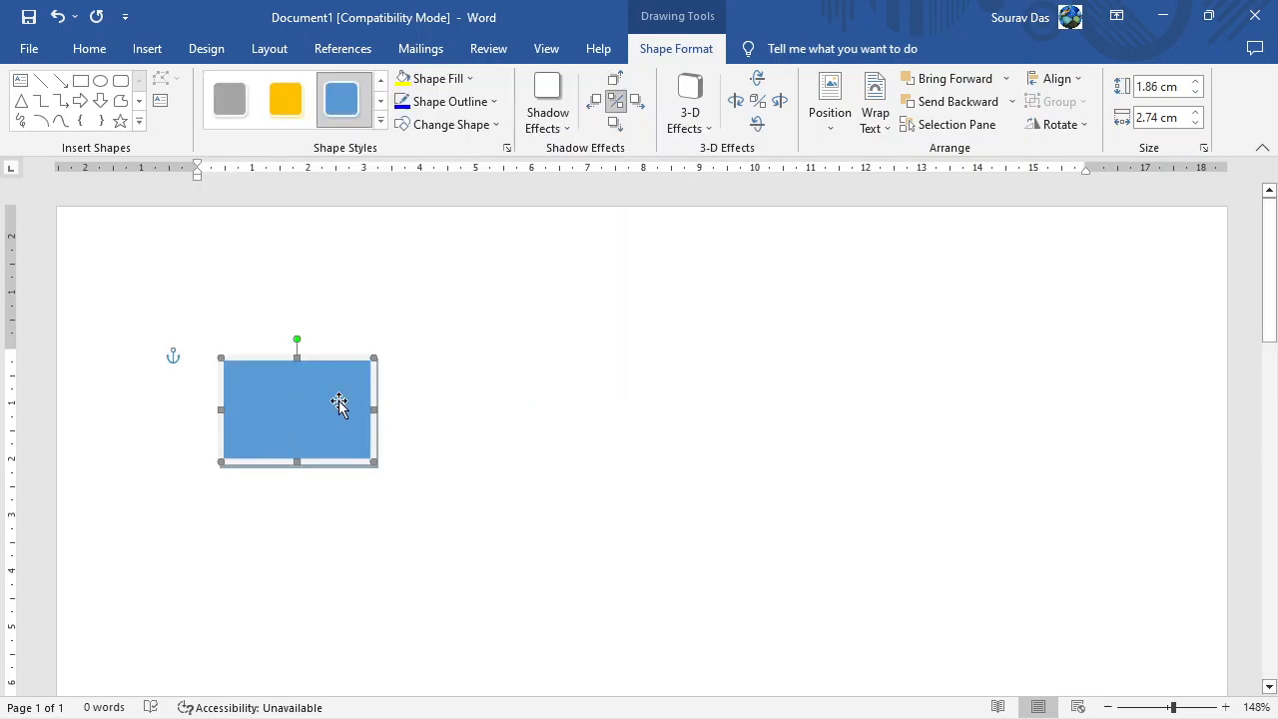
key(ctrl+z)
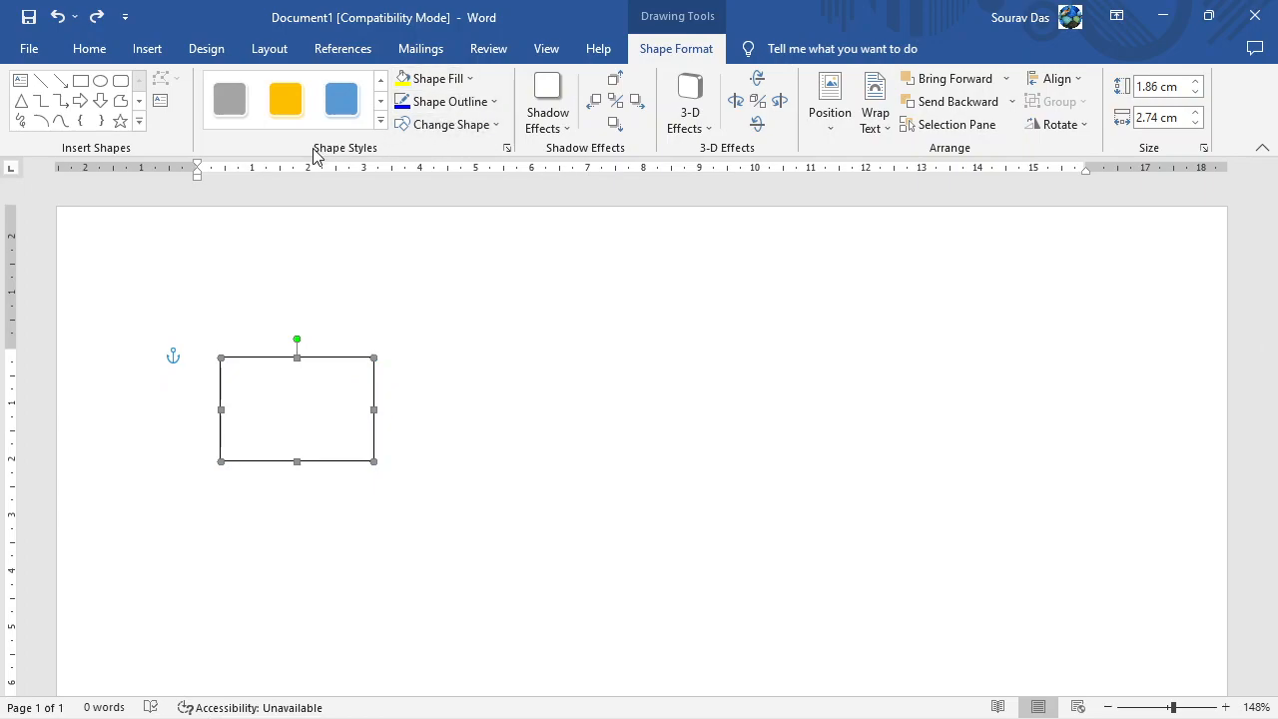
Preview the gradient fills on the rectangle and fill it with the standard red color.
click(471, 78)
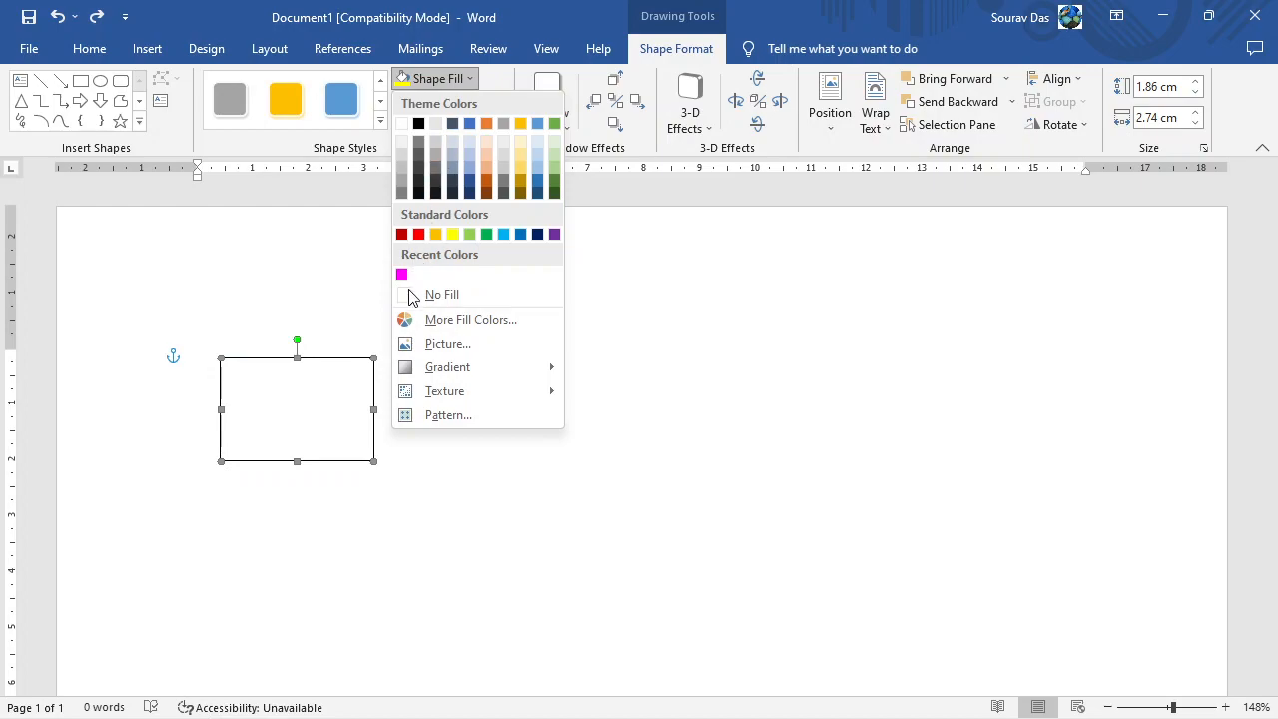
mouse_move(467, 368)
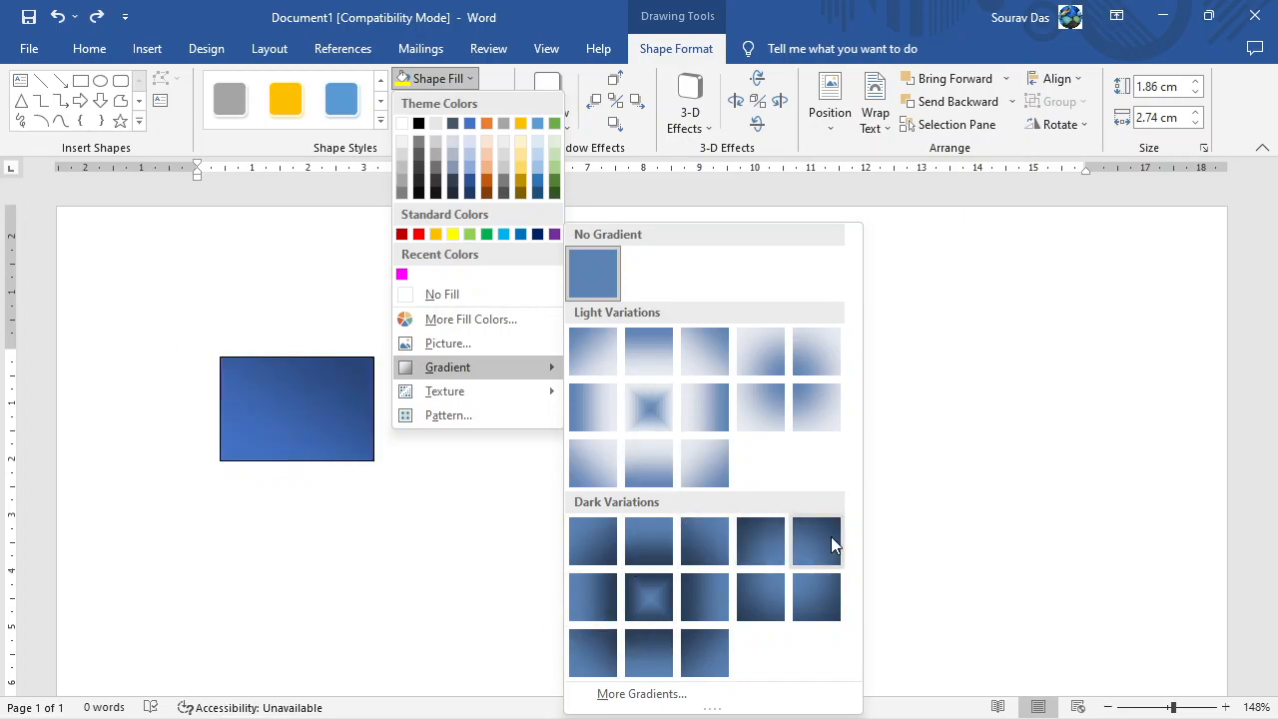
click(730, 11)
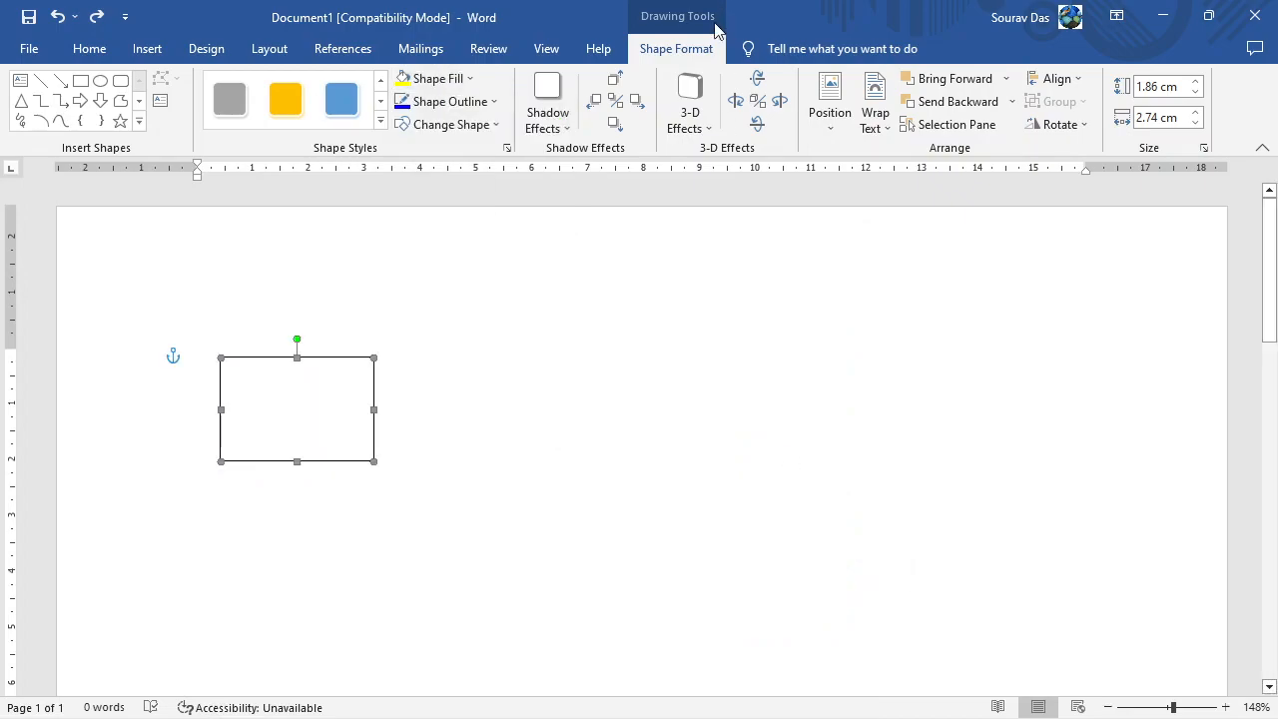
click(474, 81)
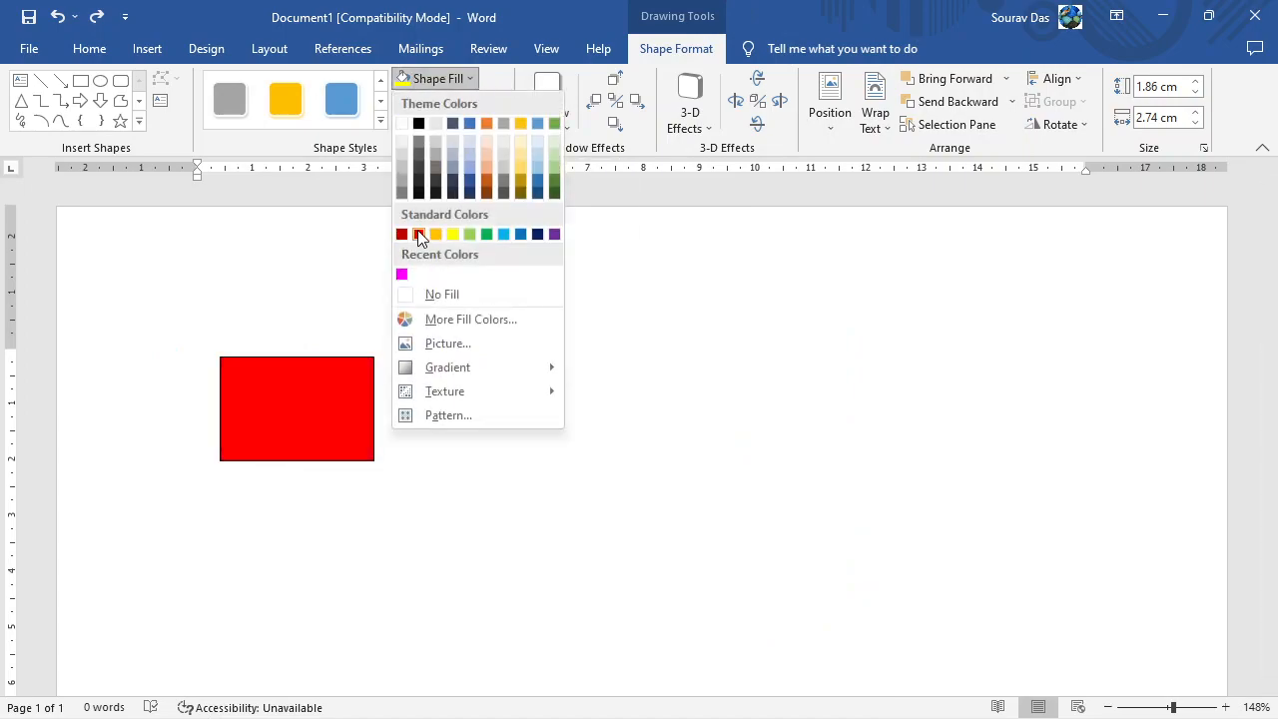
click(418, 234)
Preview the gradient and texture fills, and give the rectangle a Shingle pattern fill with a yellow foreground.
click(471, 79)
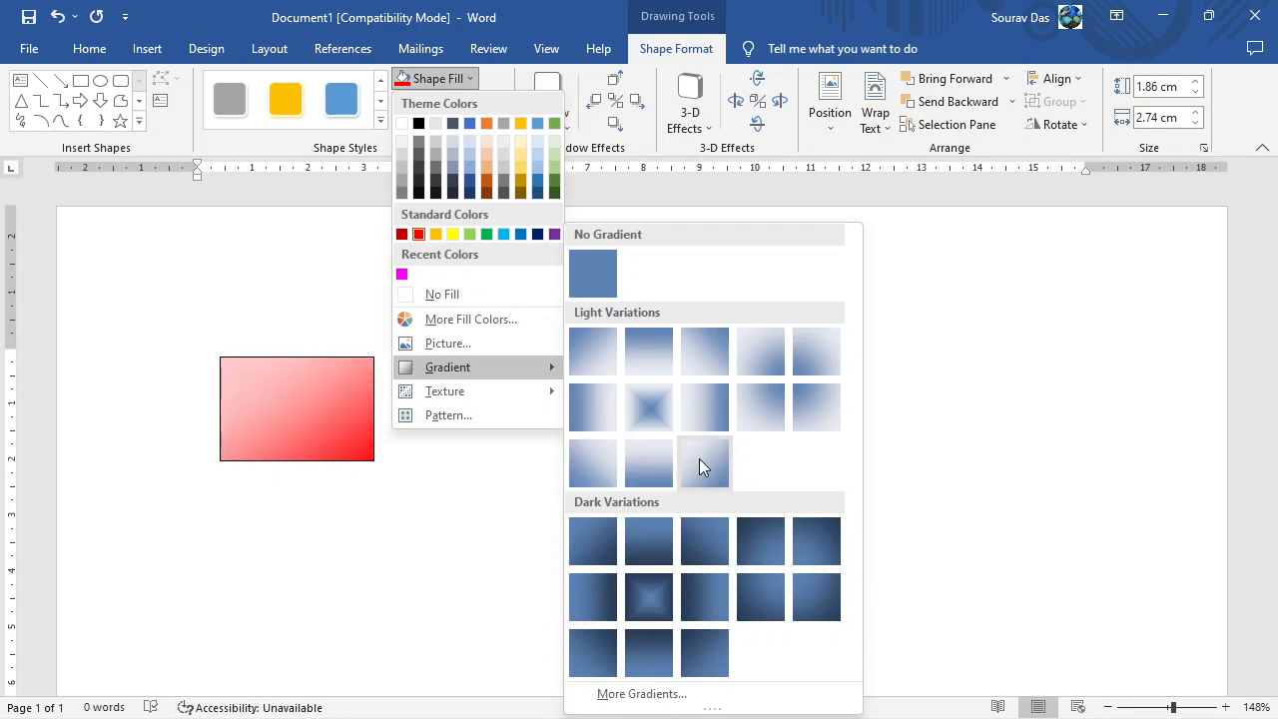
mouse_move(452, 395)
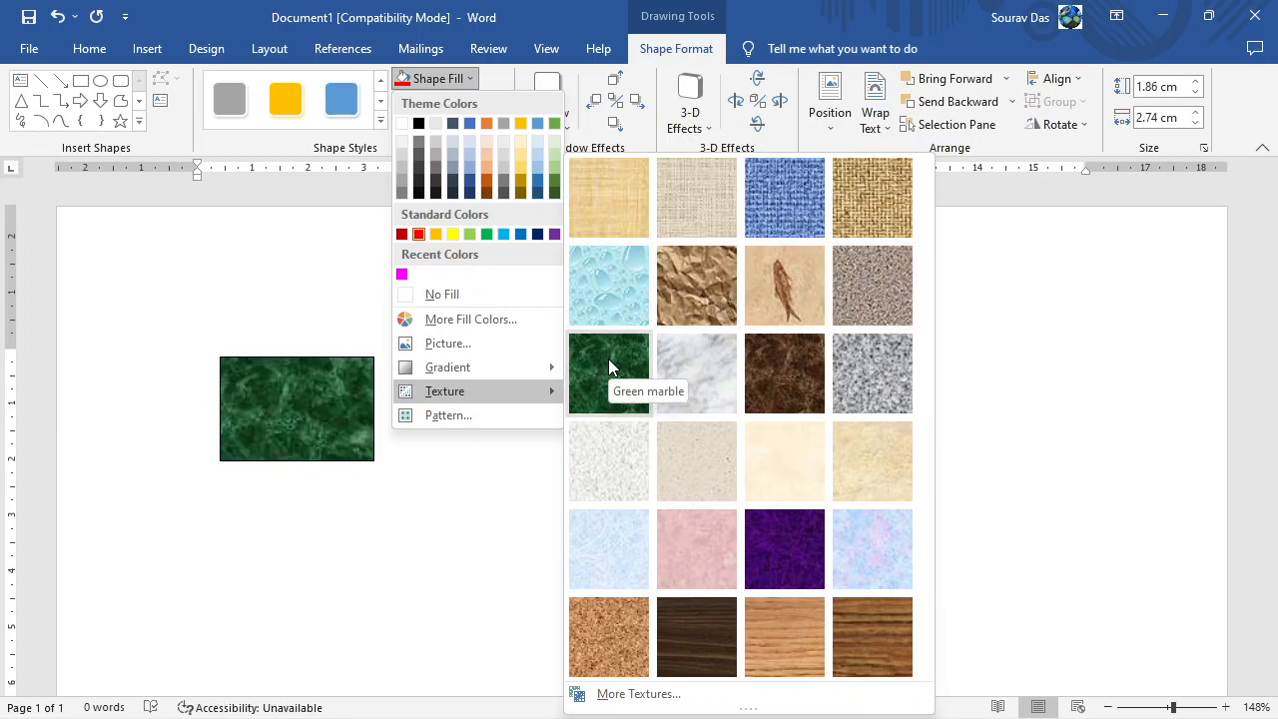
click(490, 420)
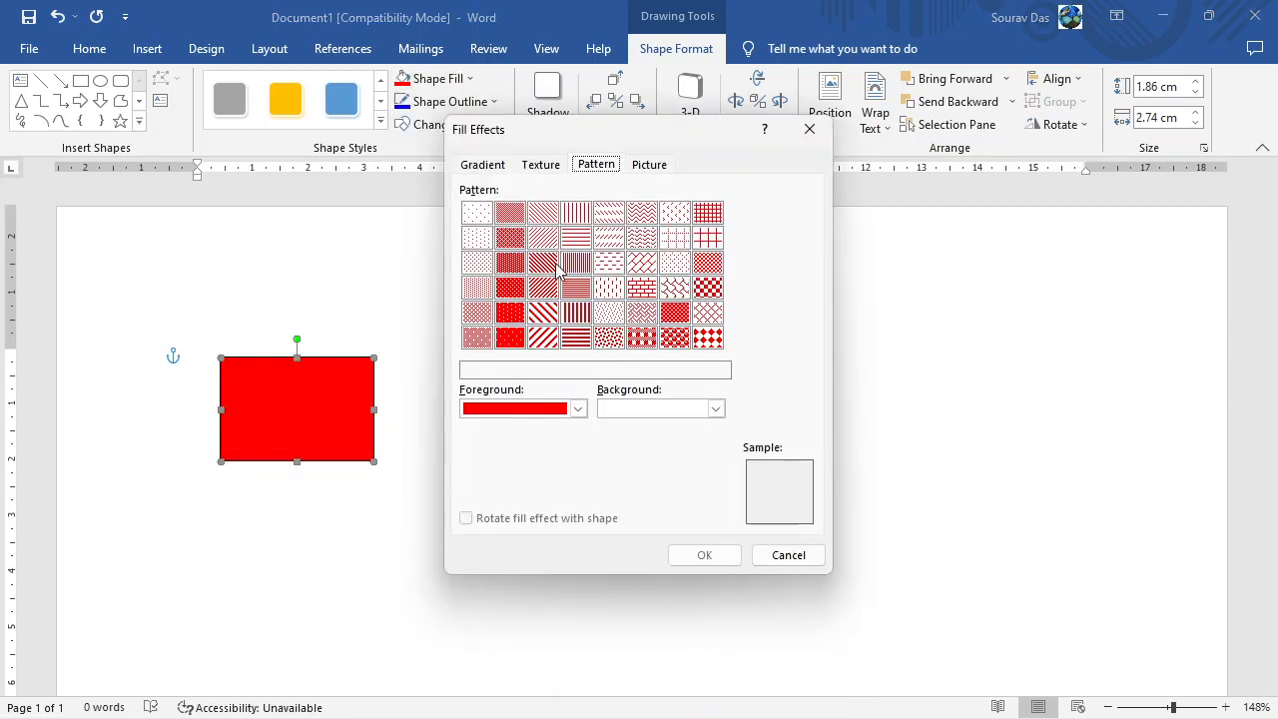
click(673, 287)
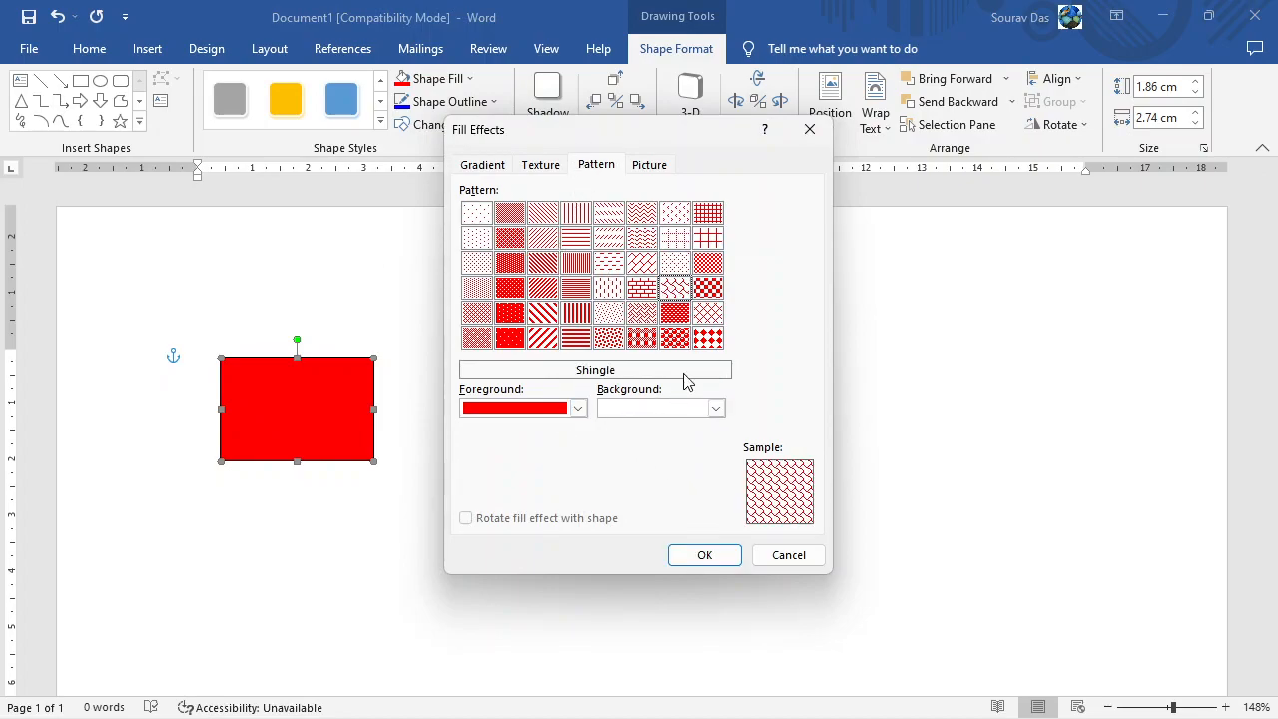
click(577, 409)
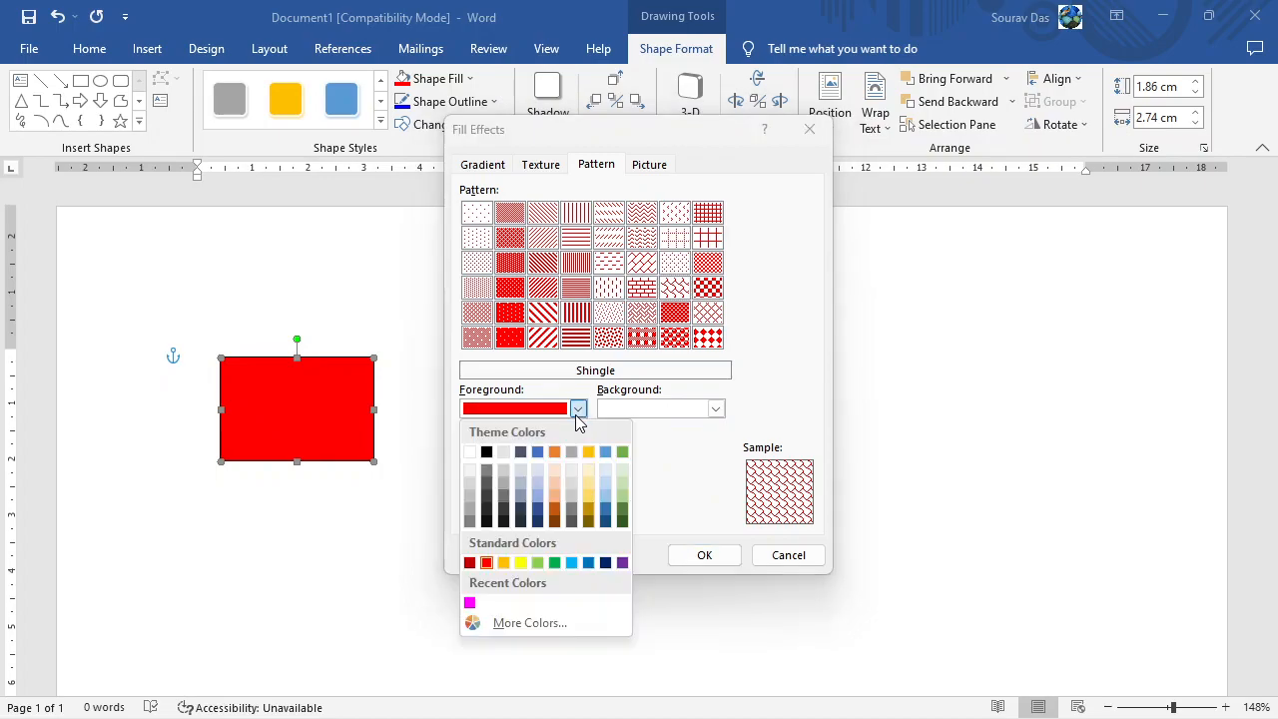
click(521, 563)
click(703, 556)
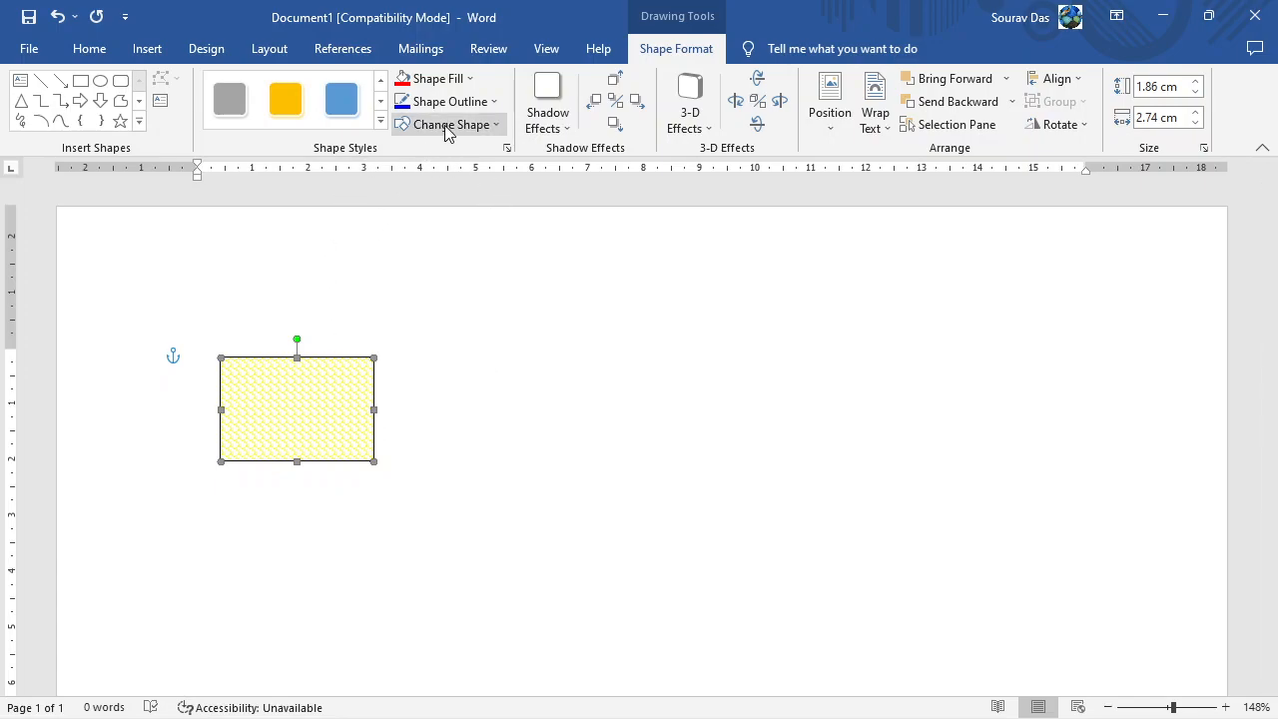
Change the rectangle into a 16-point star and enlarge it to about 4.26 cm wide and 4.17 cm high.
click(495, 126)
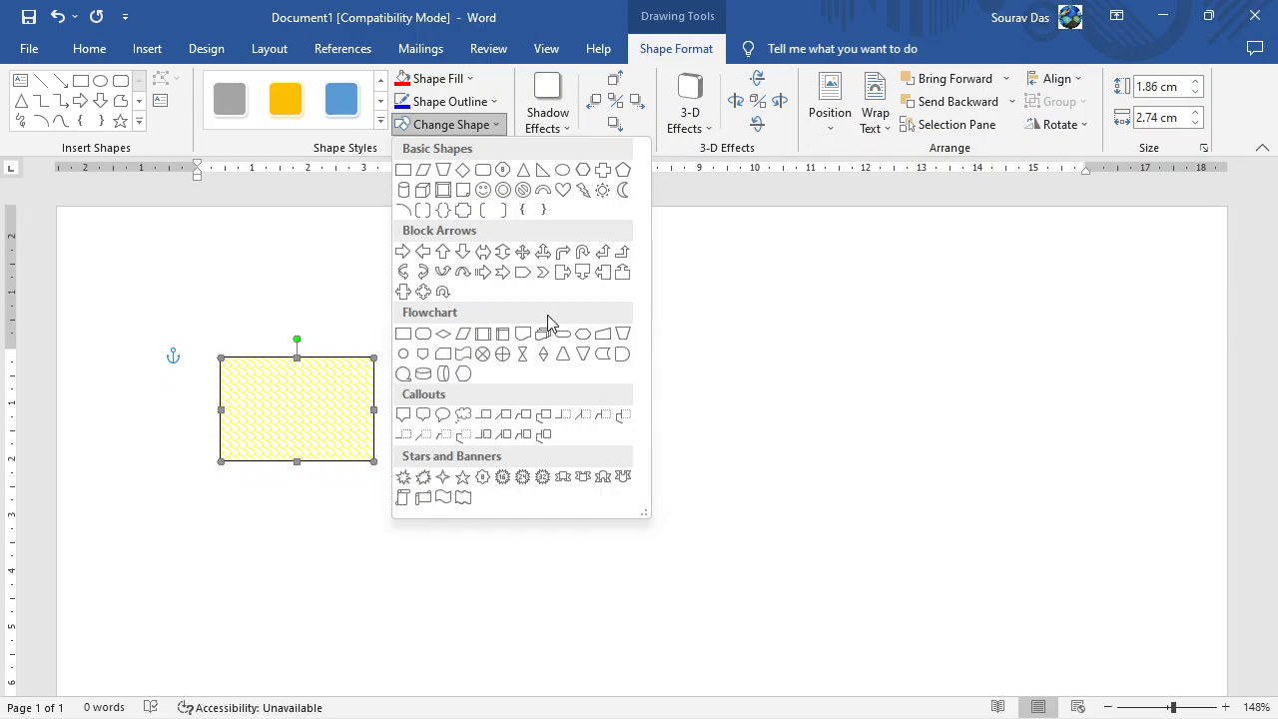
click(502, 481)
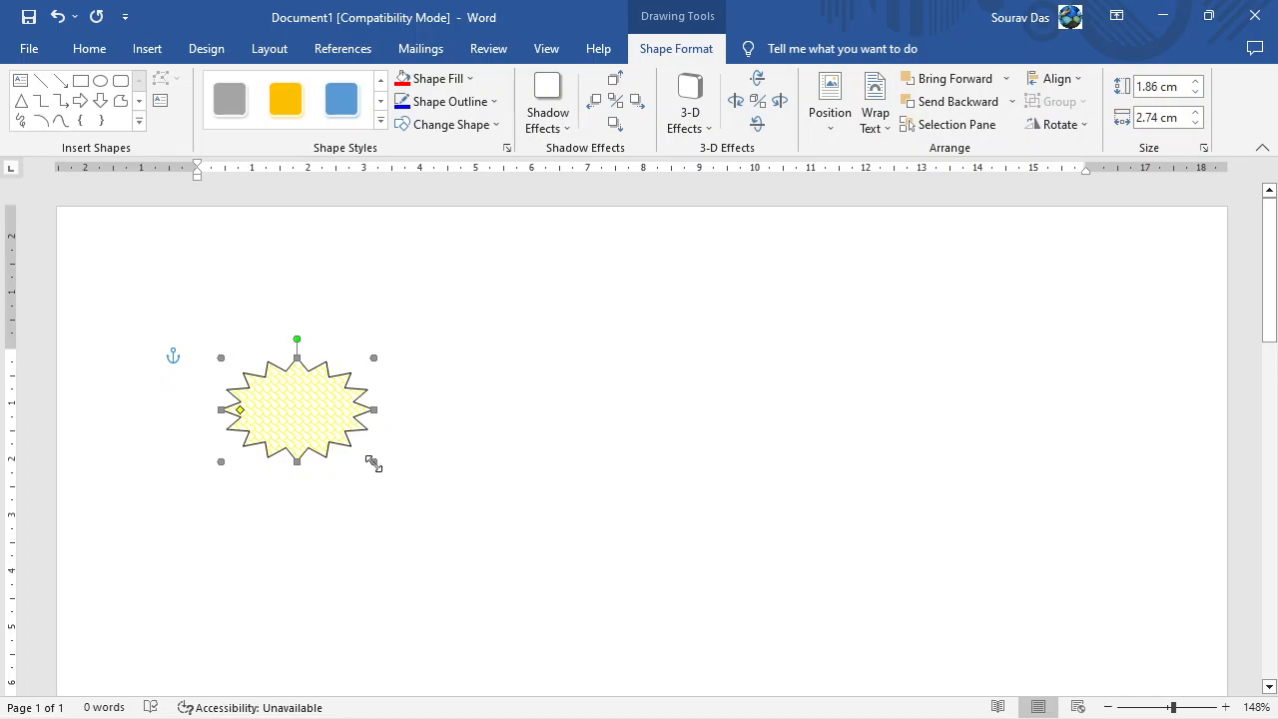
drag(374, 462, 457, 590)
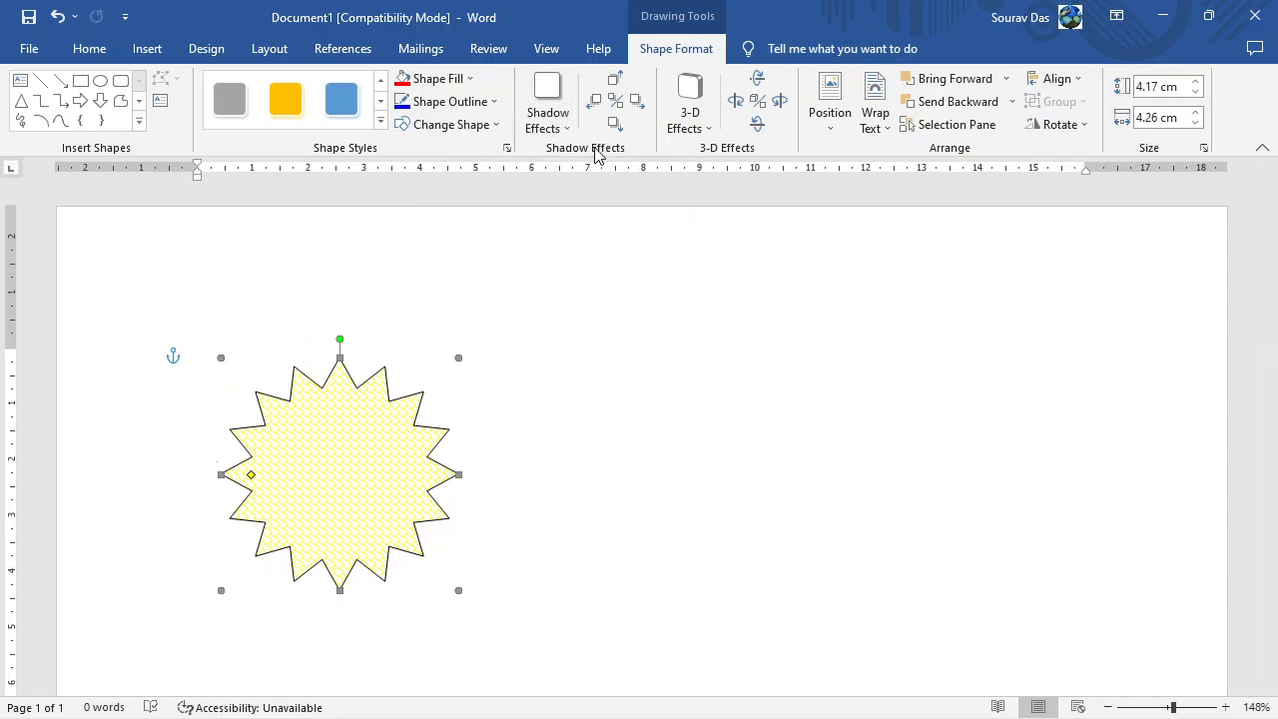
Preview the shadow and 3-D effects on the star, and examine its position and rotation options without applying any.
click(560, 139)
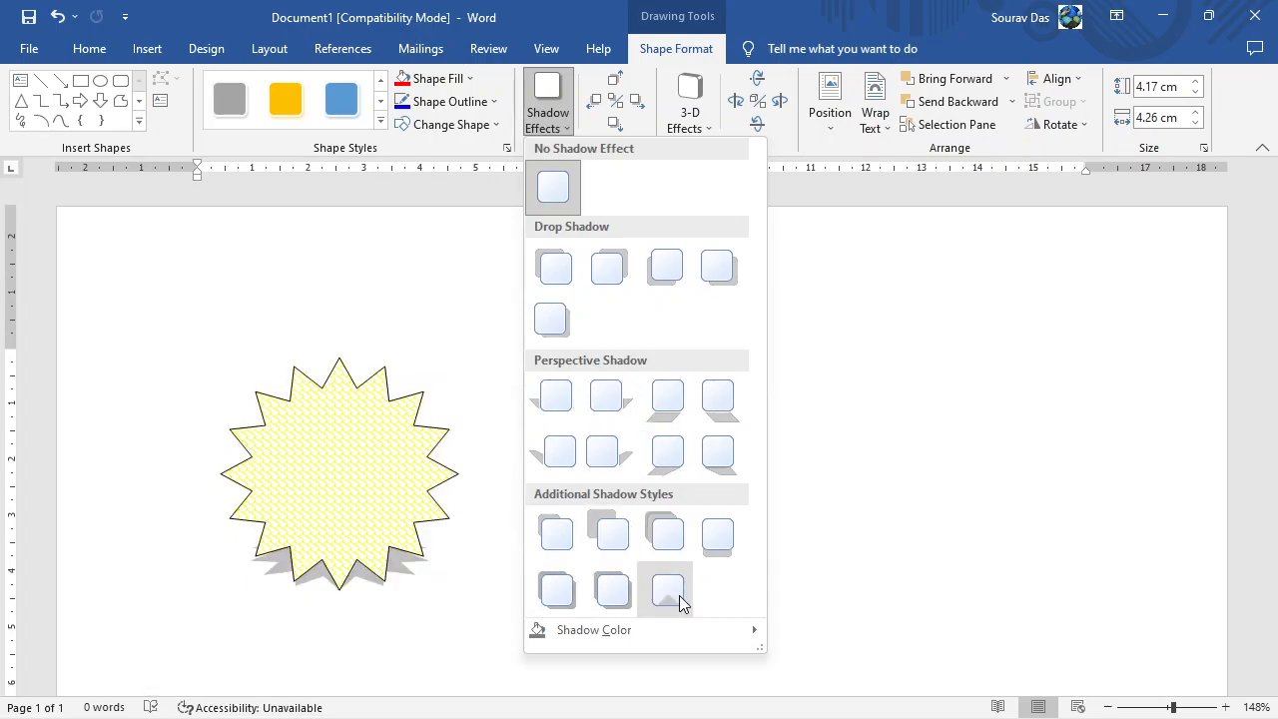
click(770, 14)
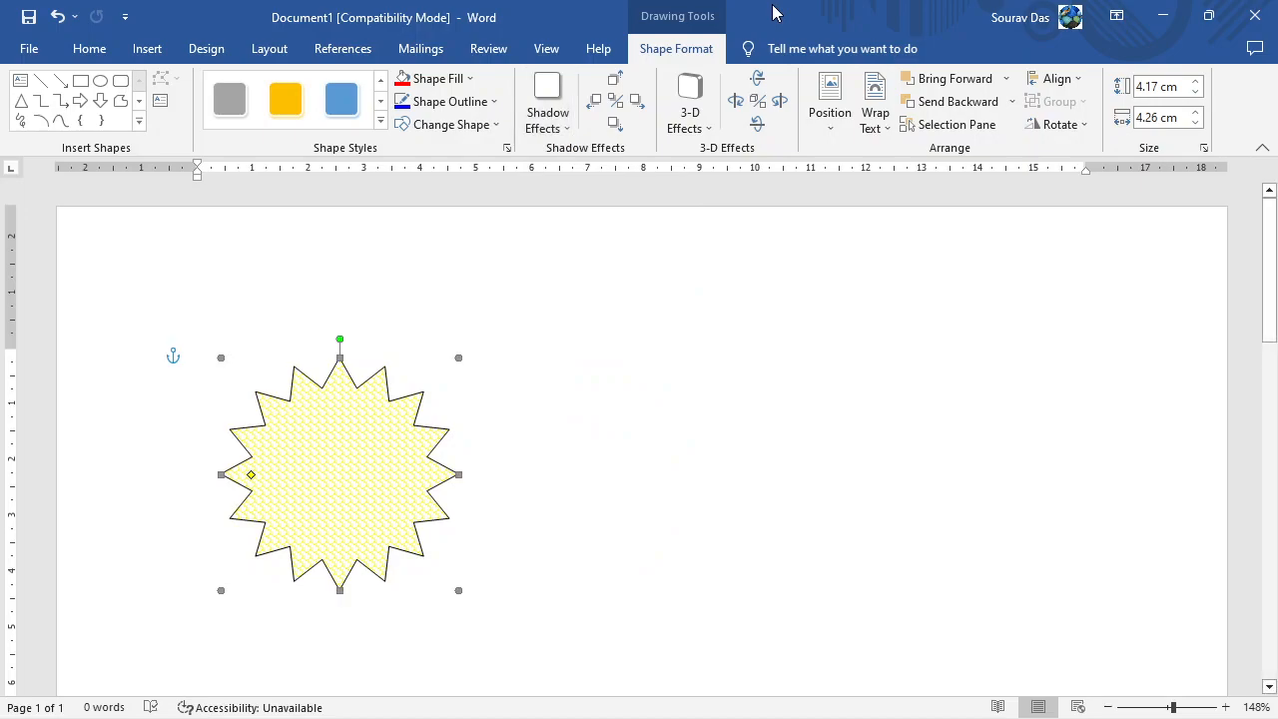
click(694, 122)
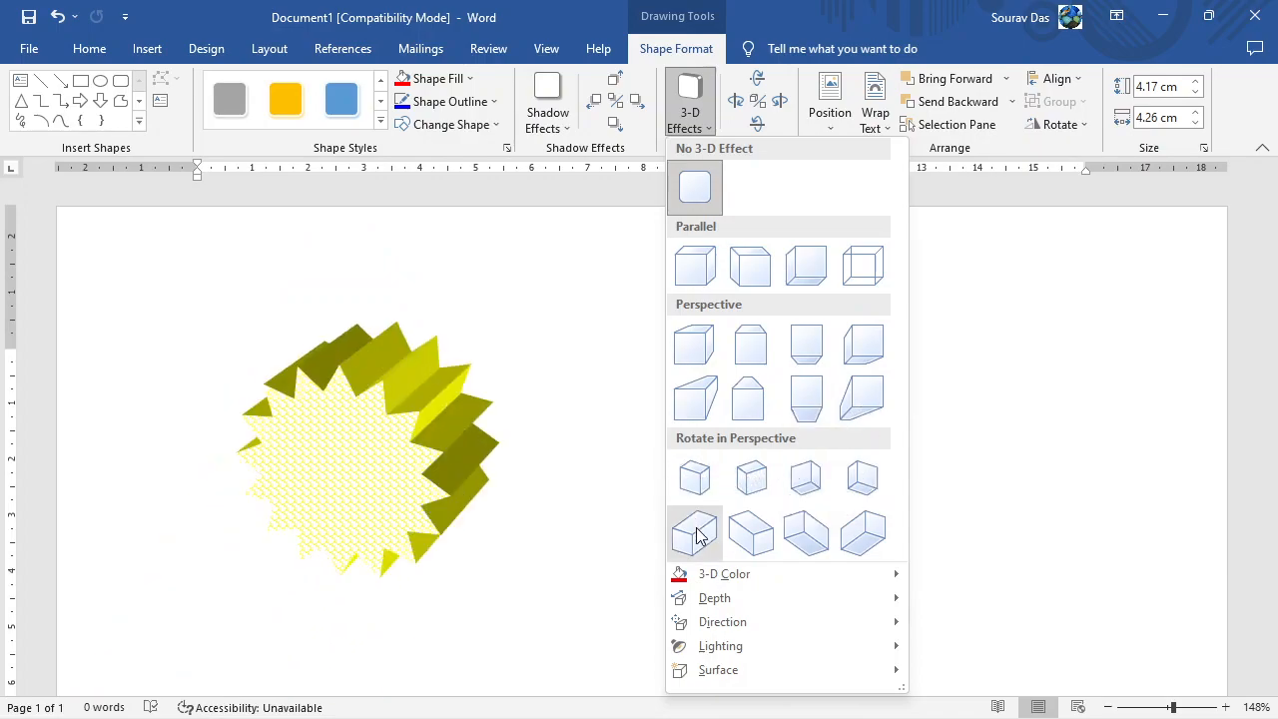
click(825, 14)
click(836, 138)
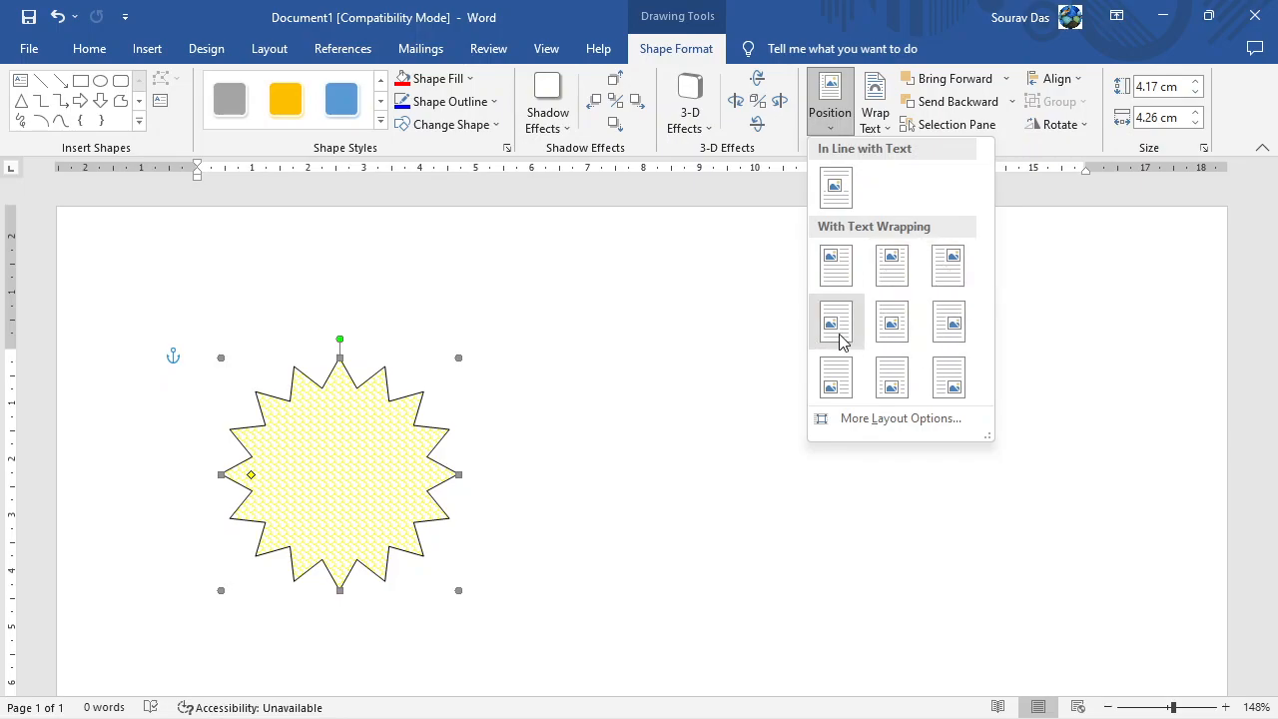
click(844, 8)
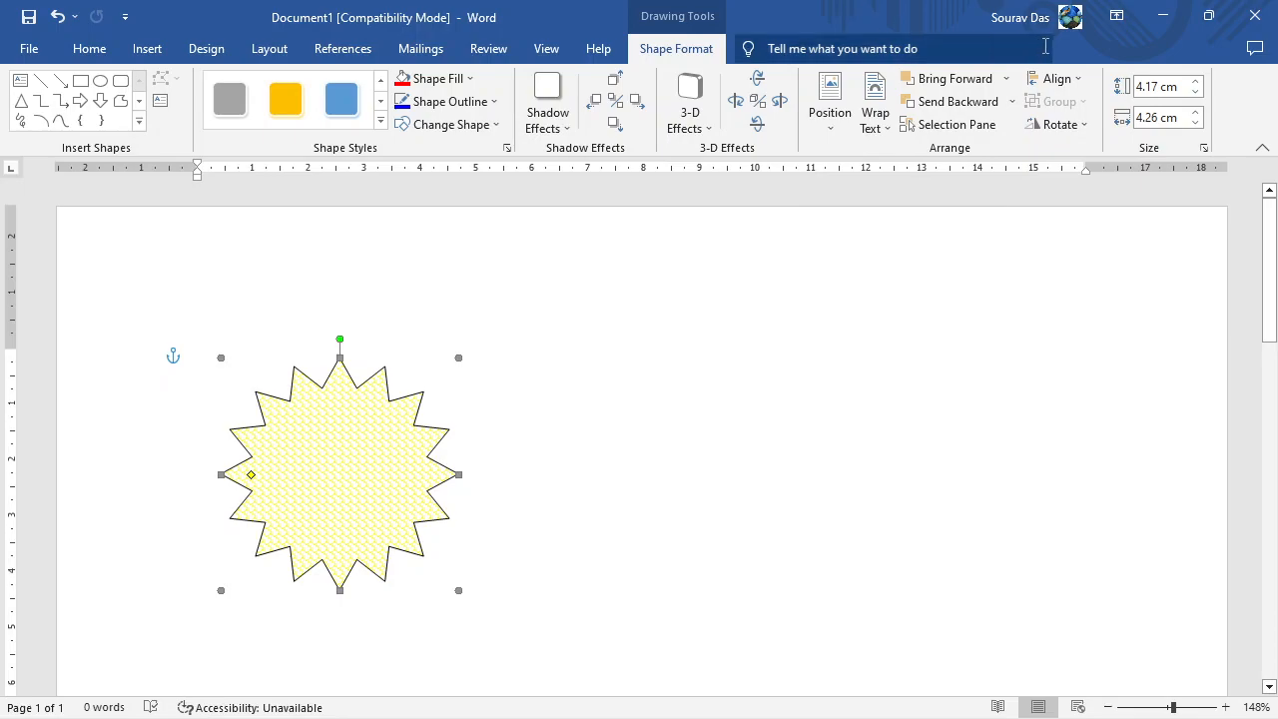
click(1081, 131)
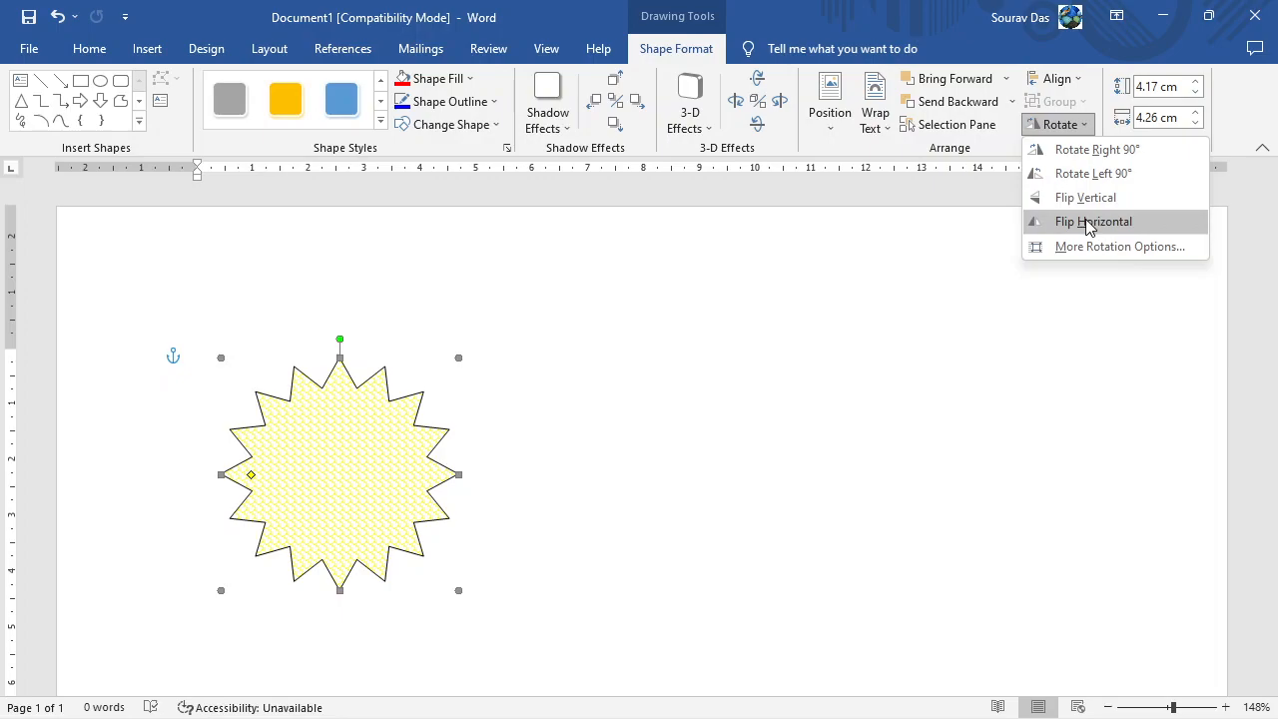
click(951, 16)
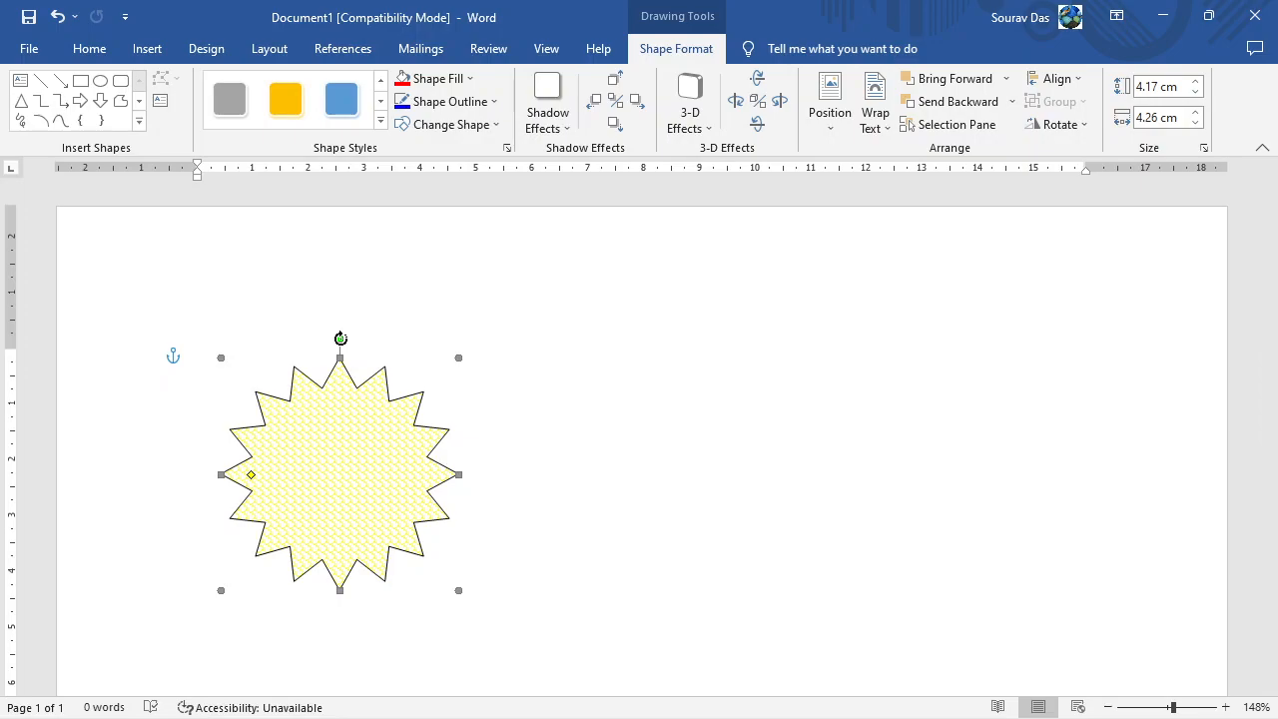
Rotate the star slightly counterclockwise and delete it from the page.
drag(341, 339, 313, 338)
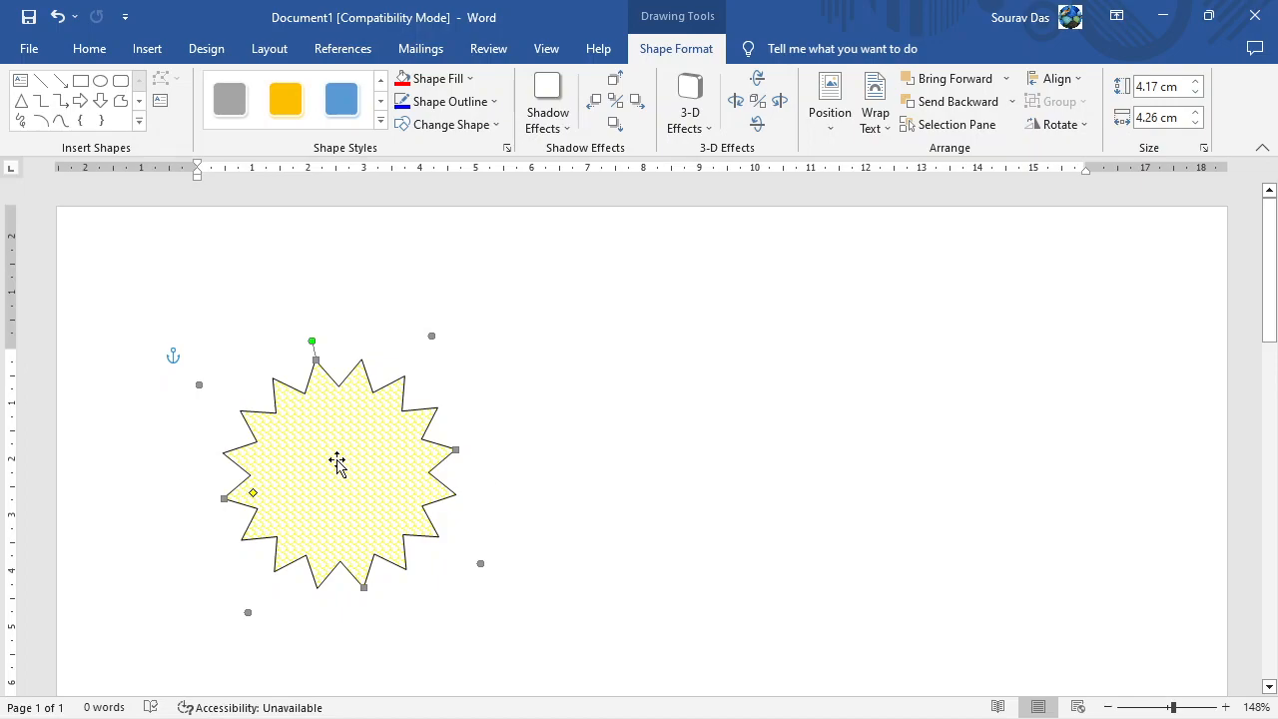
key(Delete)
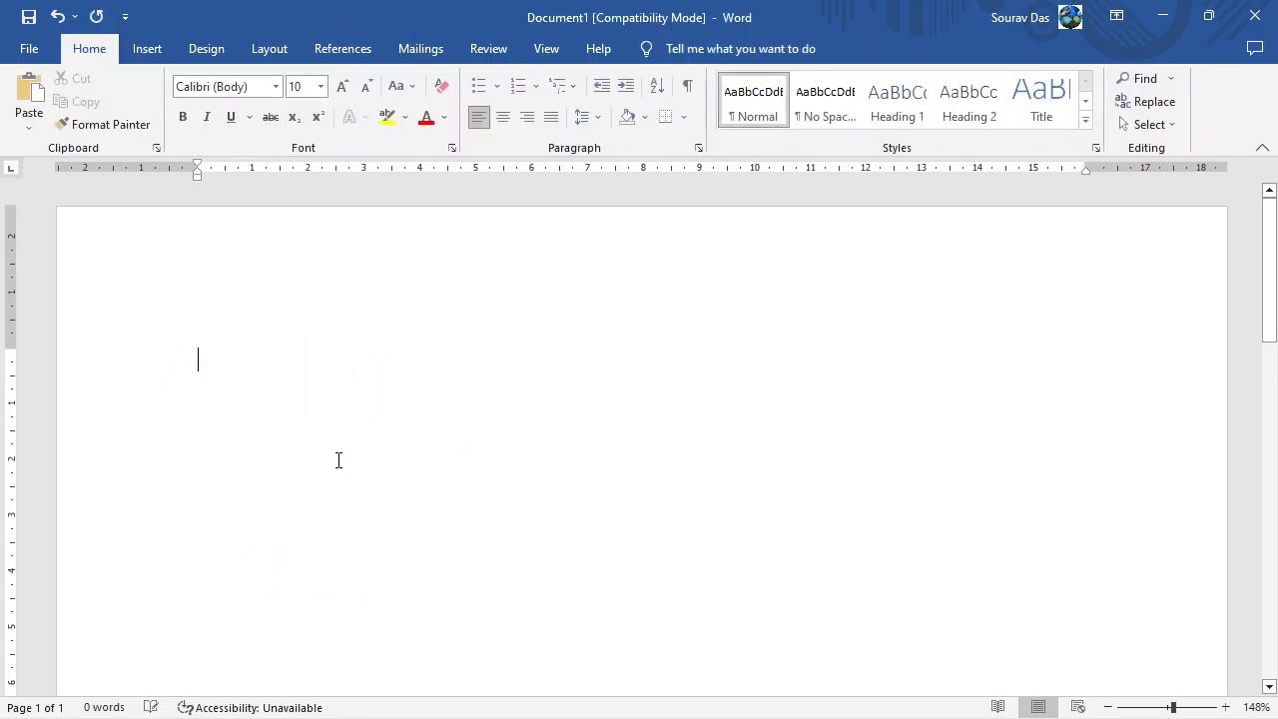
Insert a new drawing canvas on the empty page.
click(146, 50)
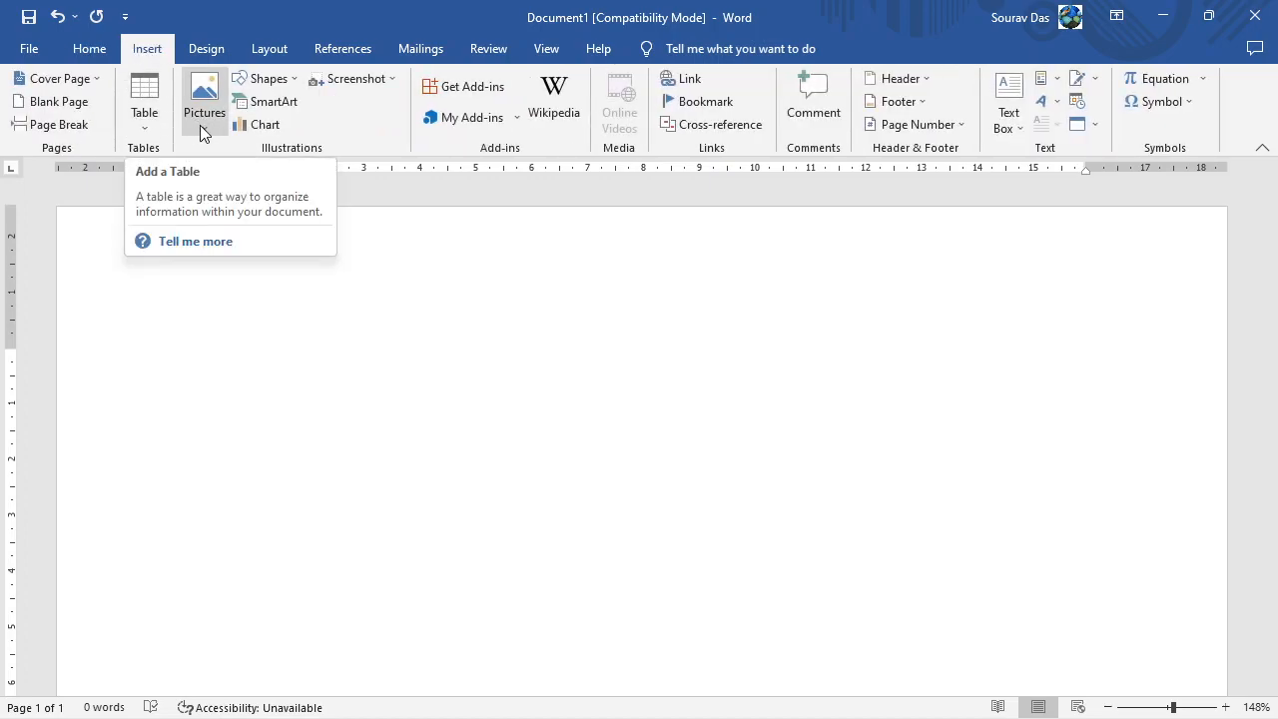
click(293, 80)
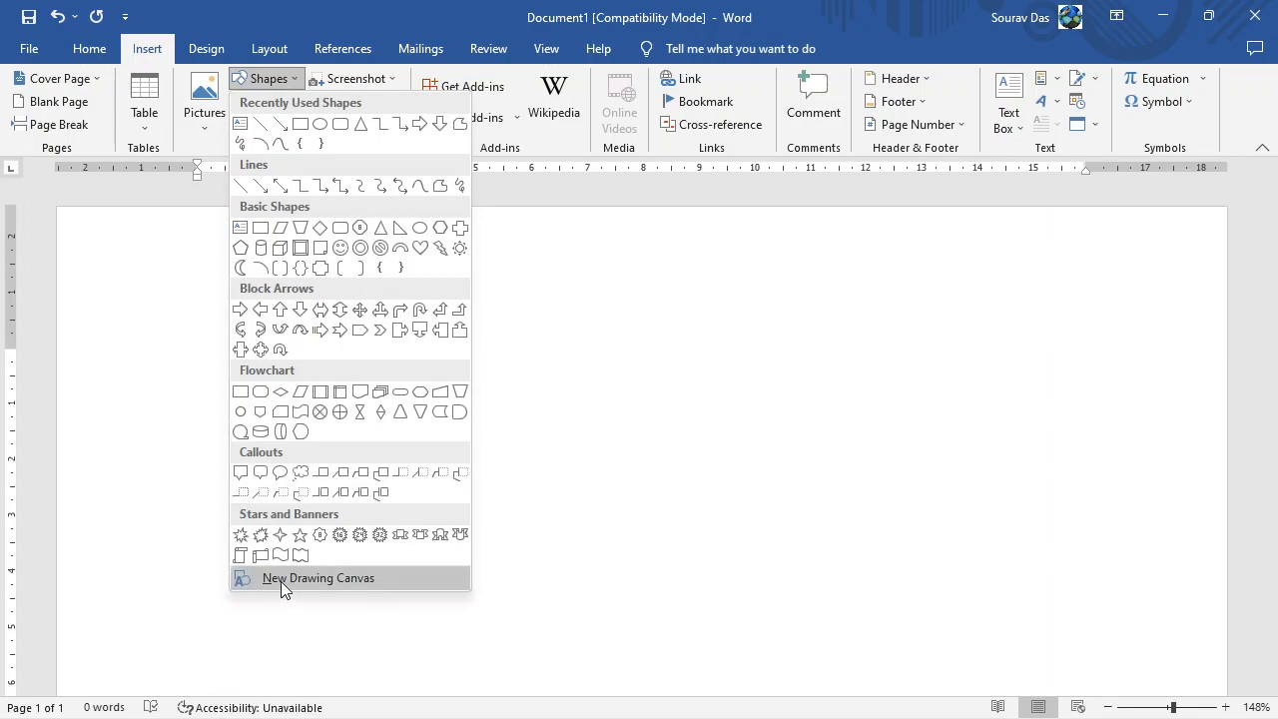
click(389, 577)
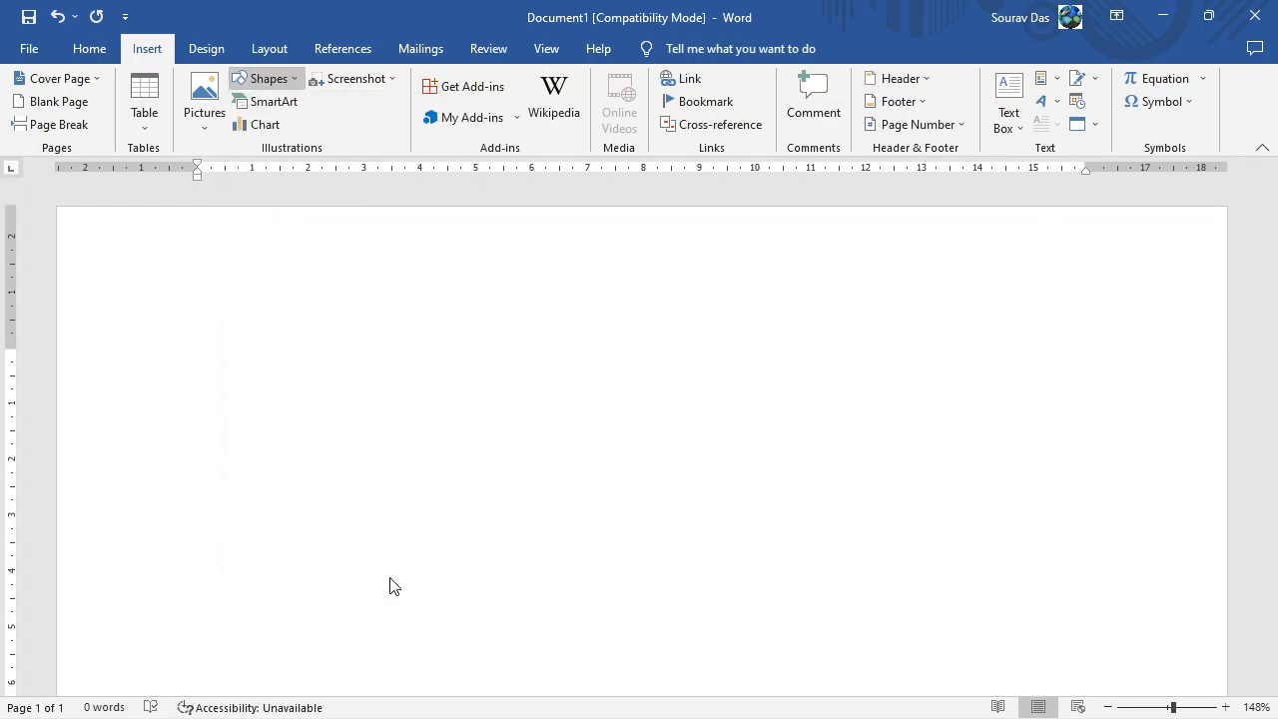
Draw a rectangle about 3.22 cm wide and 1.2 cm high, centered near the top edge of the drawing canvas.
scroll(1093, 453, down, 3)
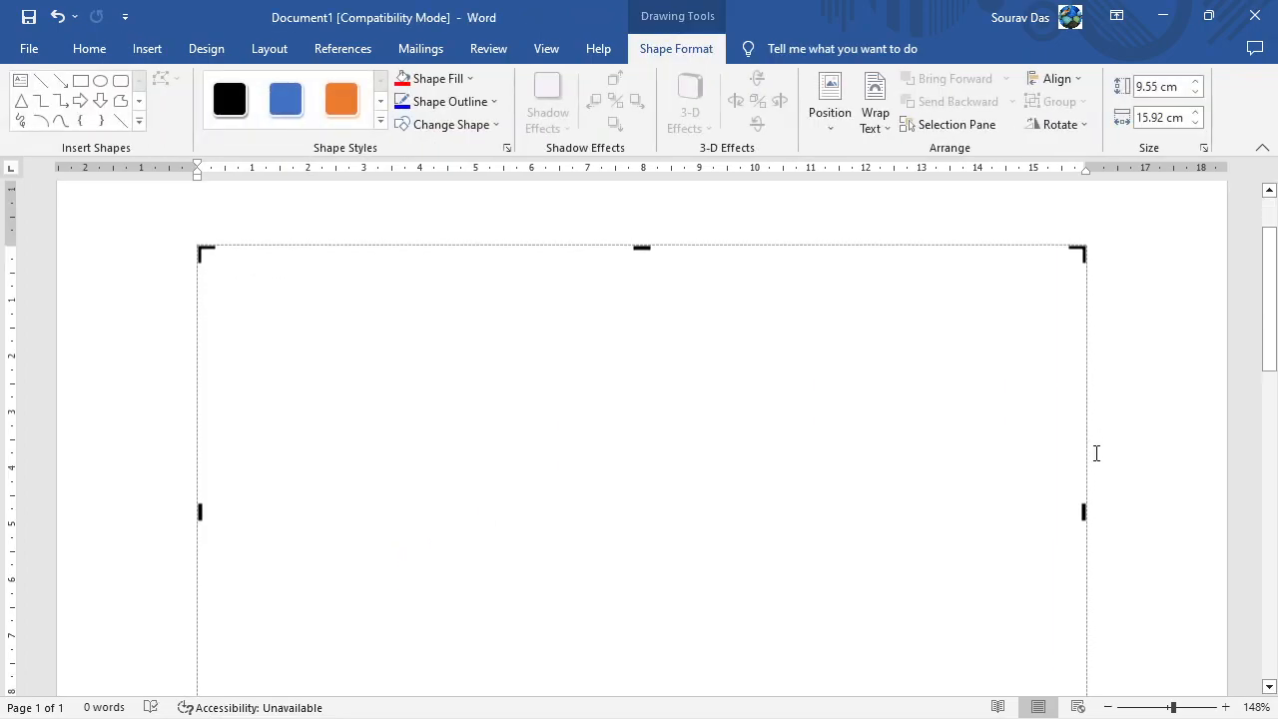
scroll(584, 456, up, 3)
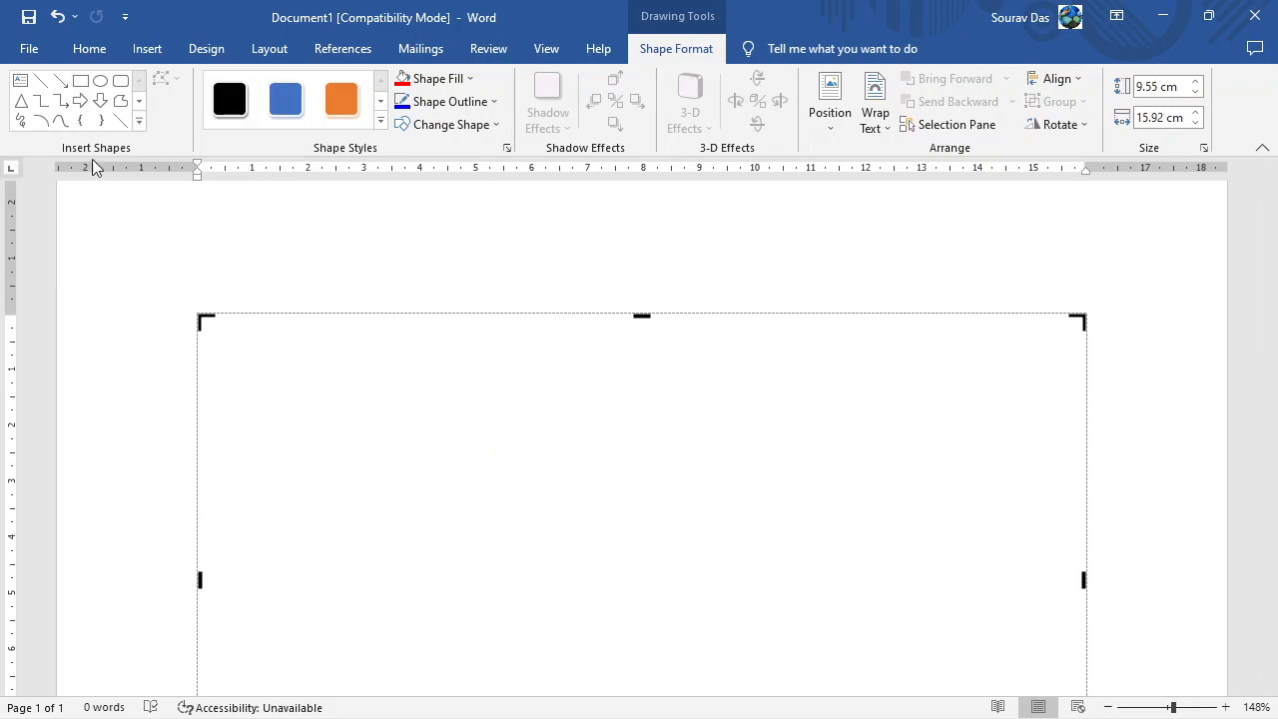
click(81, 82)
mouse_move(552, 334)
mouse_down()
mouse_move(596, 366)
mouse_move(727, 377)
mouse_move(732, 401)
mouse_up()
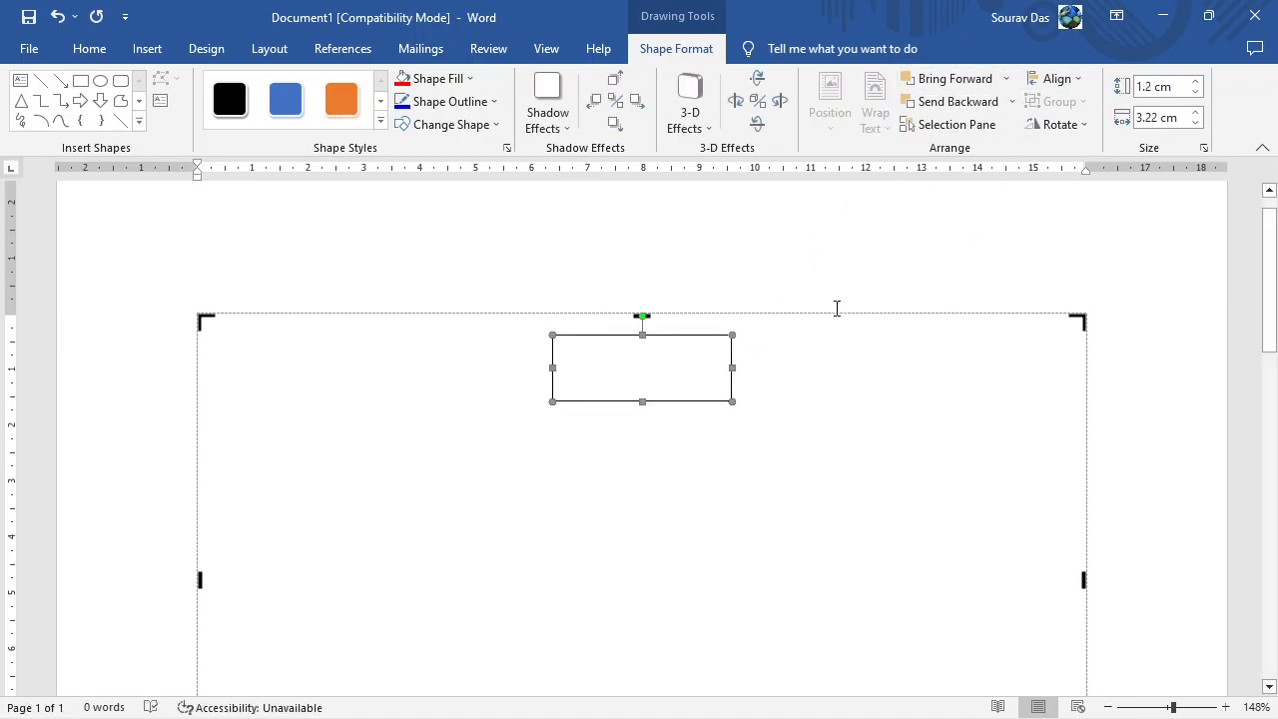
Move the rectangle left and slightly down, and align it back to the horizontal center of the drawing canvas.
click(1055, 80)
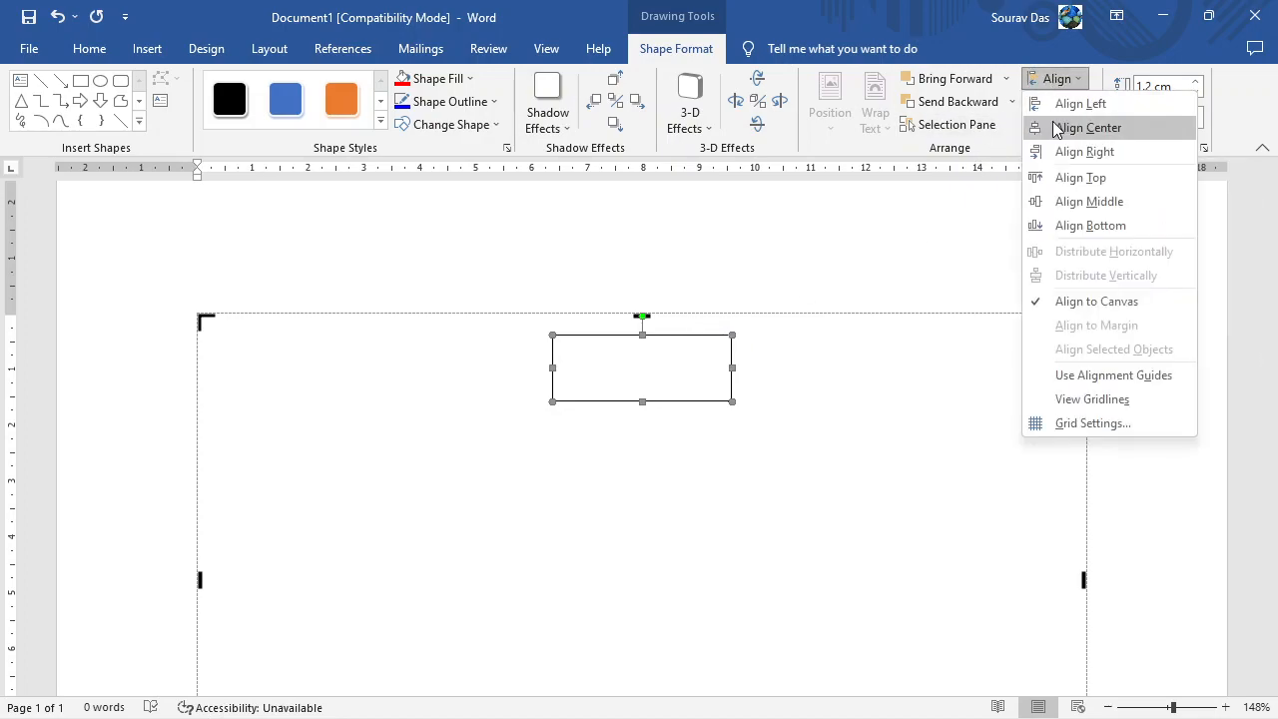
click(1059, 128)
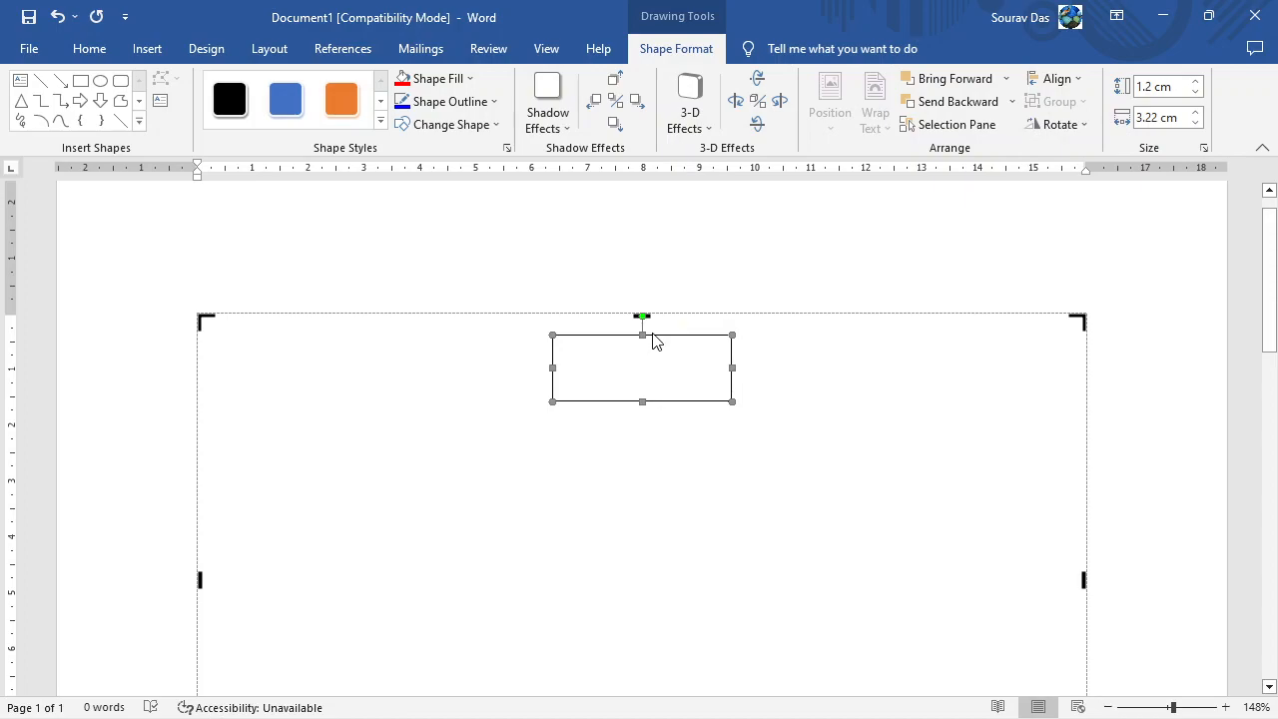
drag(612, 337, 448, 341)
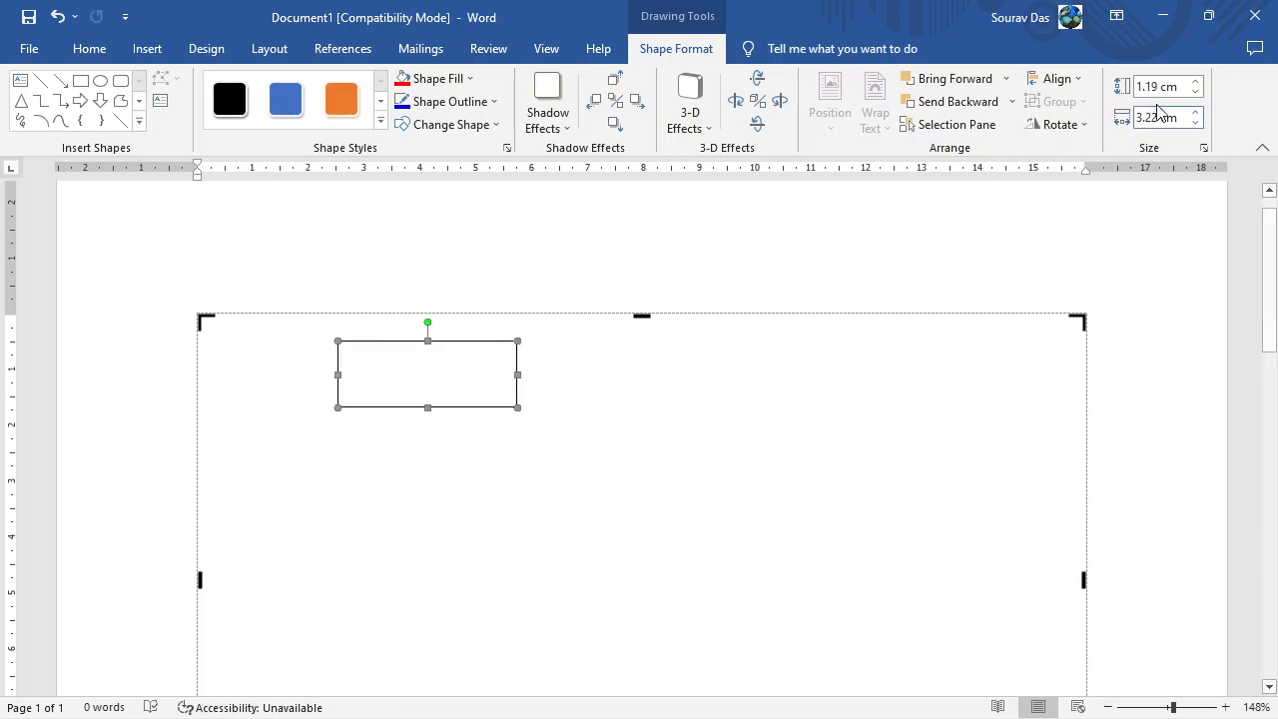
click(1071, 88)
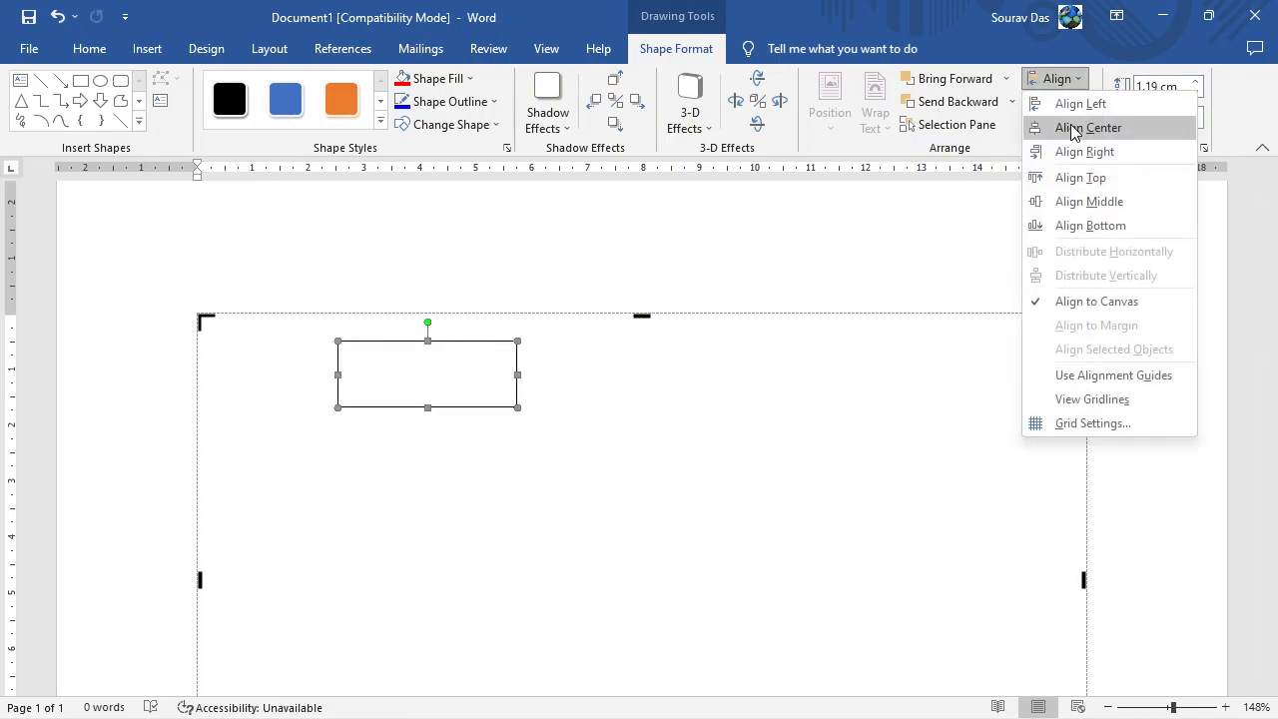
click(1075, 126)
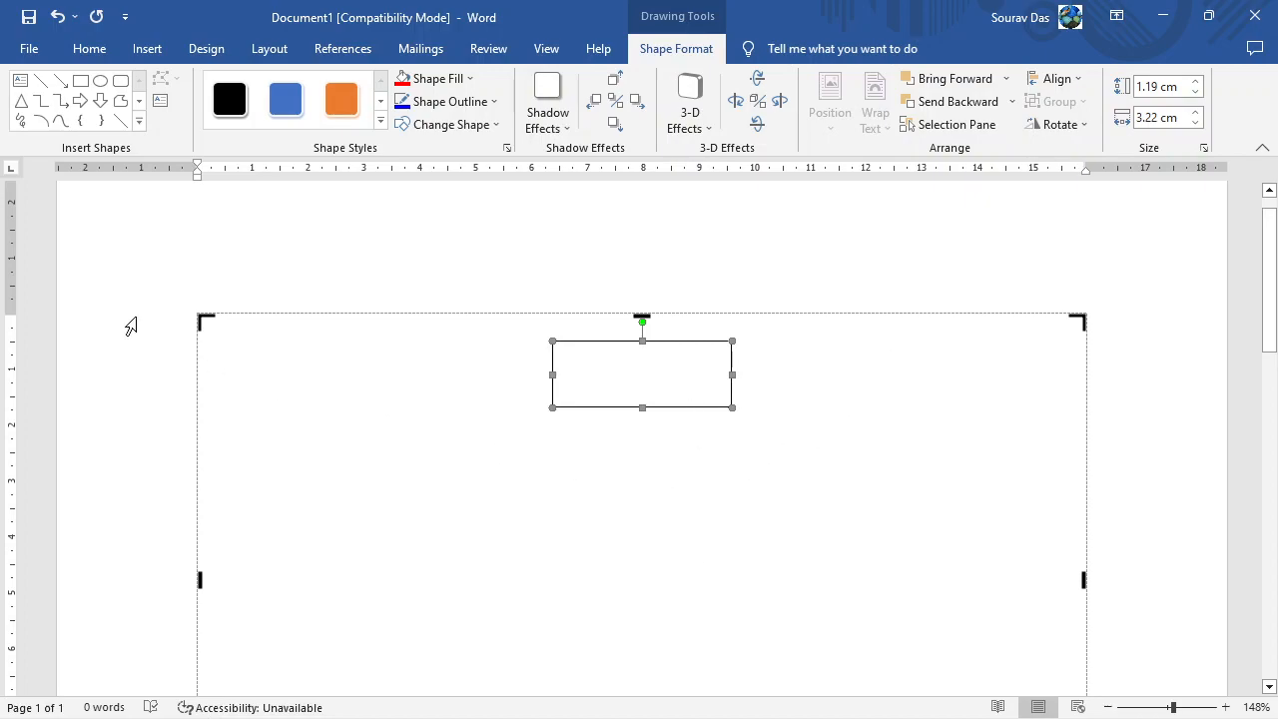
Draw two rectangles below the top one, the left about 3.04 cm wide and 1.07 cm high, the right of similar size level with it.
click(81, 79)
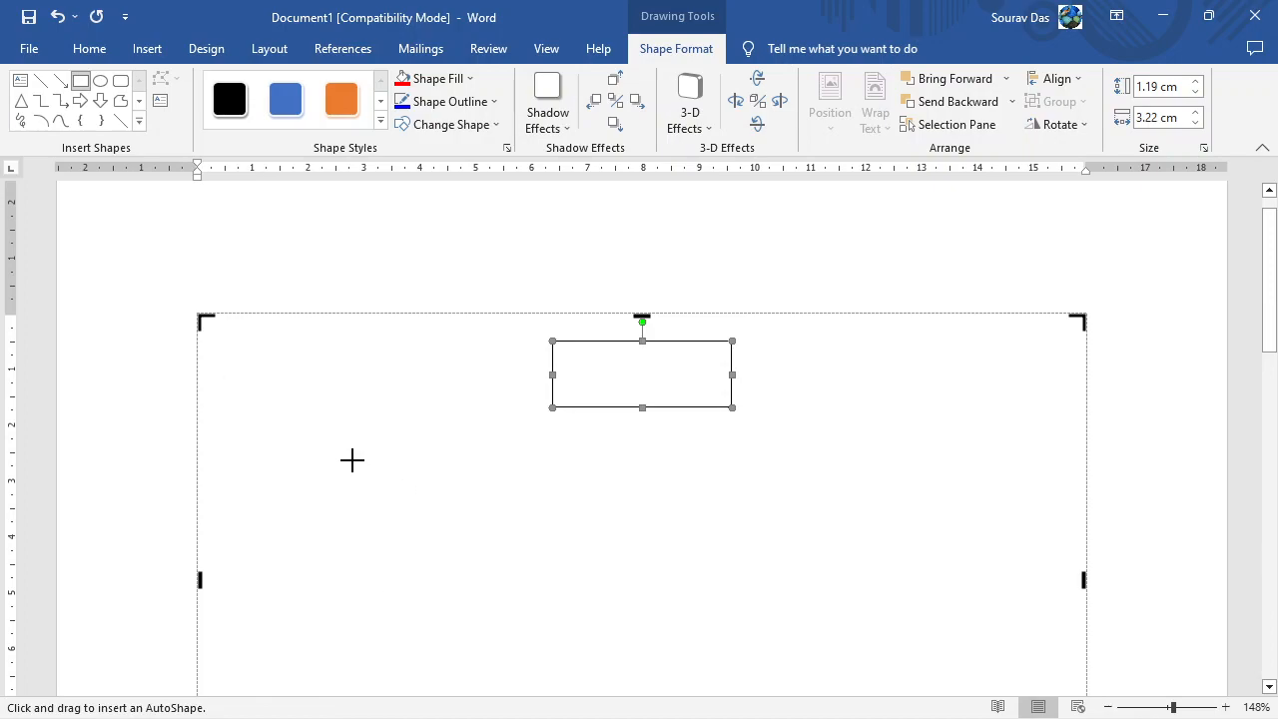
drag(343, 456, 513, 517)
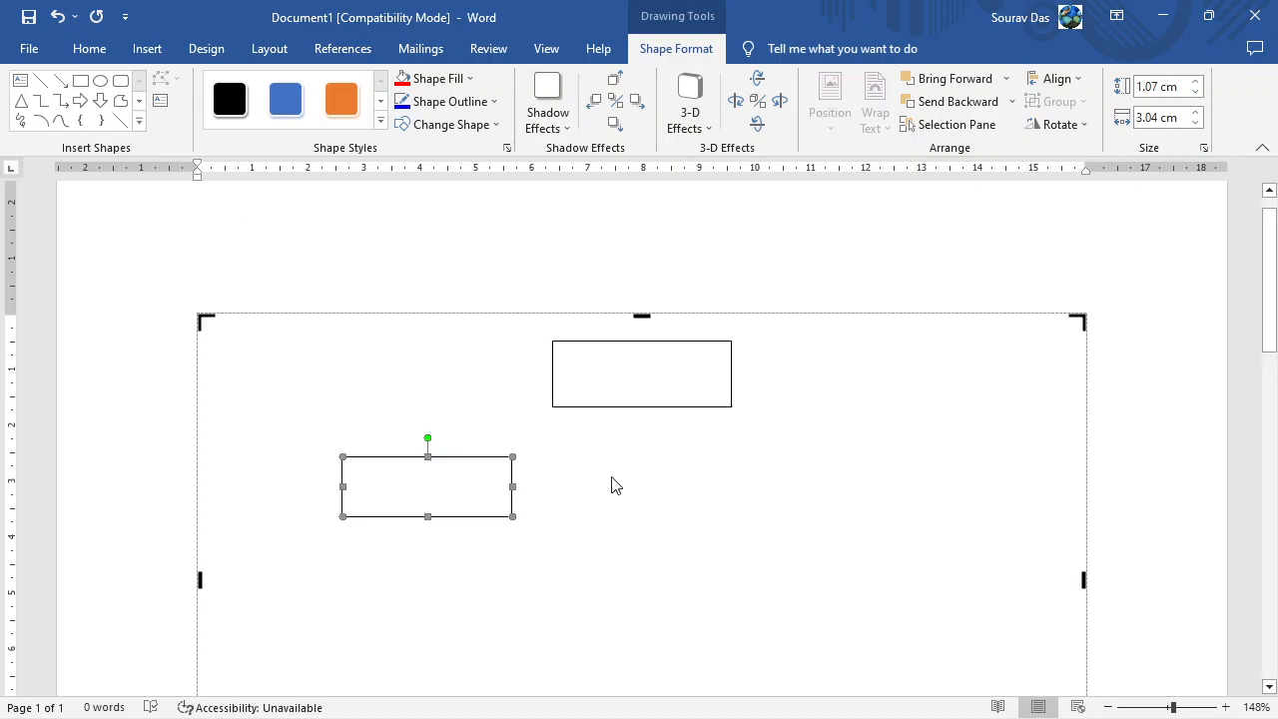
click(80, 82)
drag(615, 457, 917, 477)
click(879, 635)
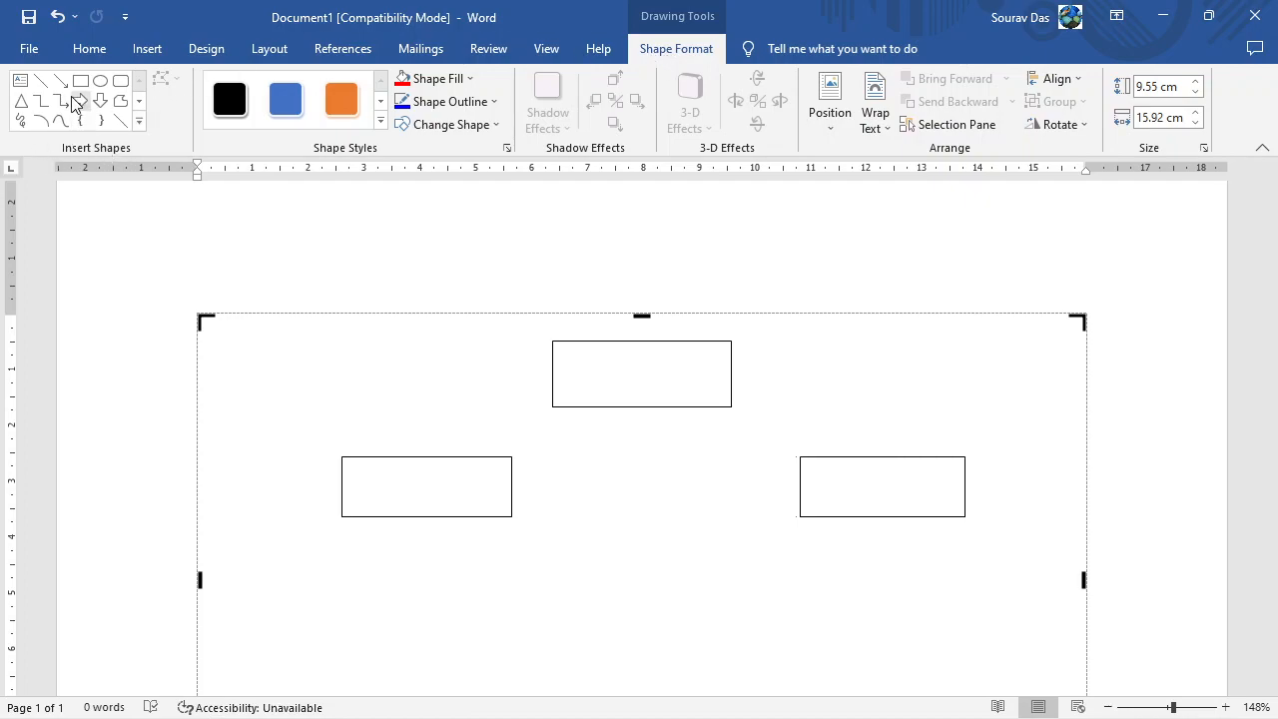
Connect the bottom center of the top rectangle to the top center of the left rectangle with an elbow connector.
click(150, 49)
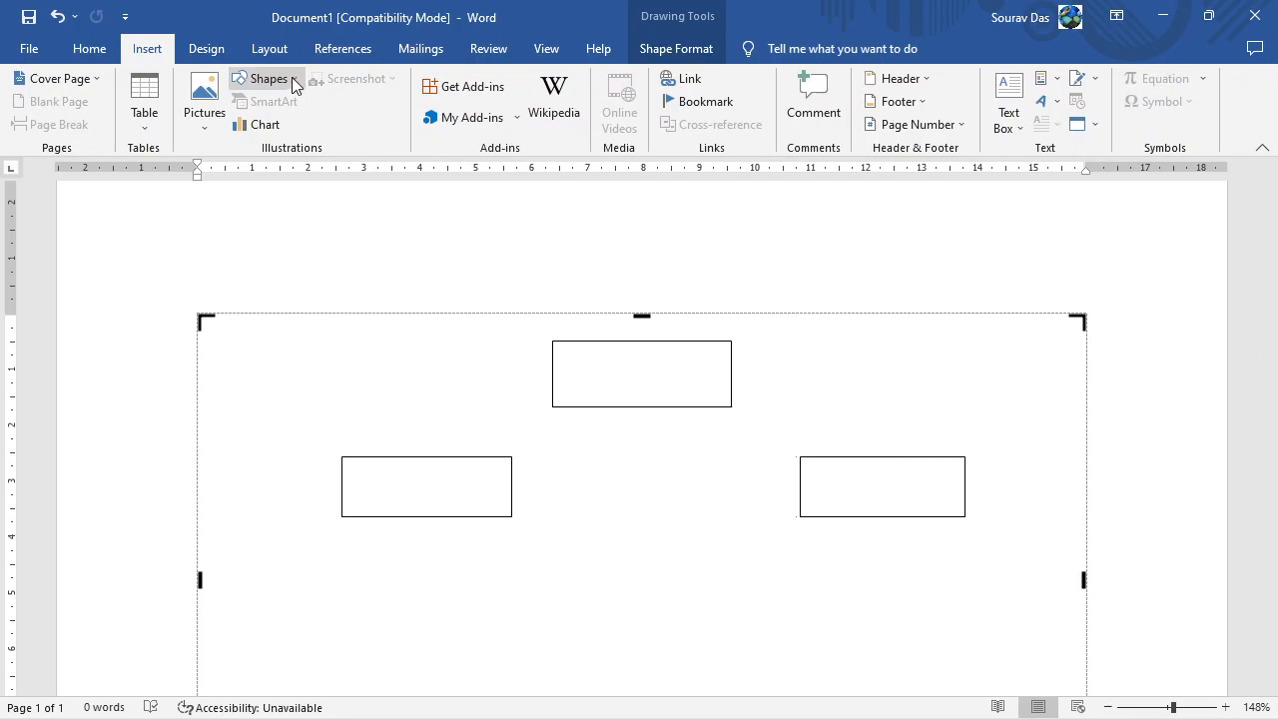
click(292, 81)
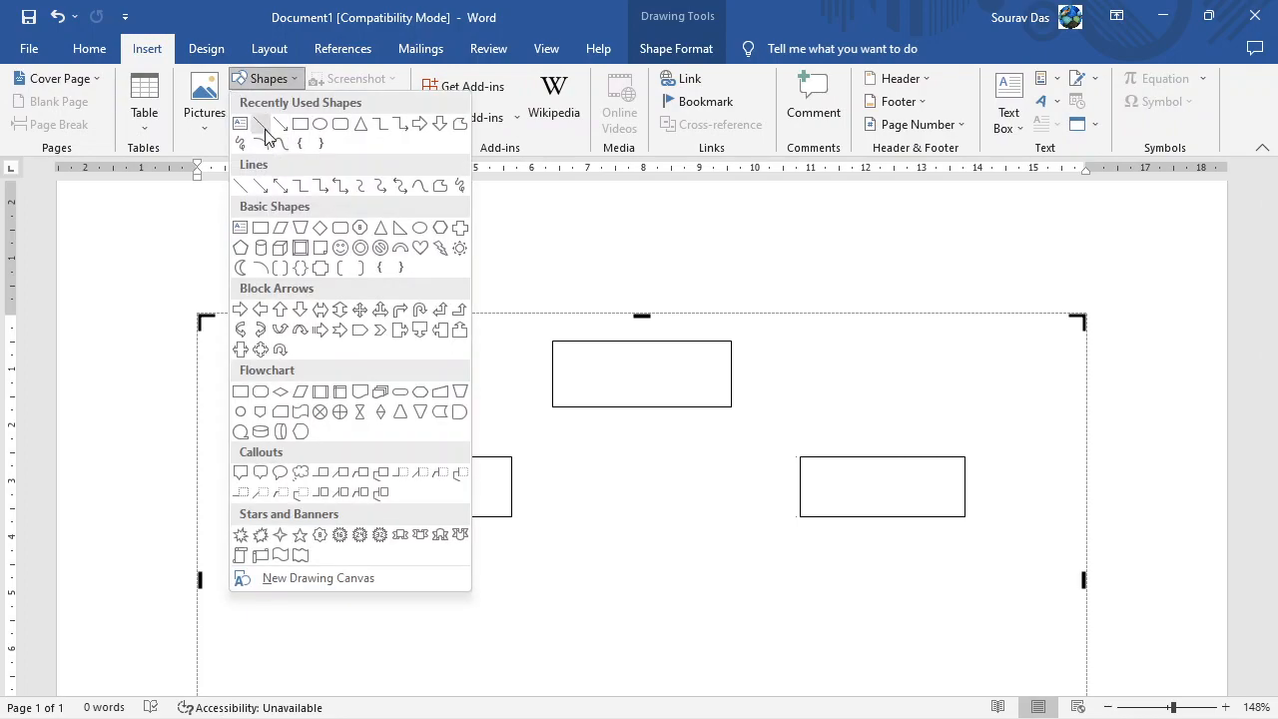
click(299, 188)
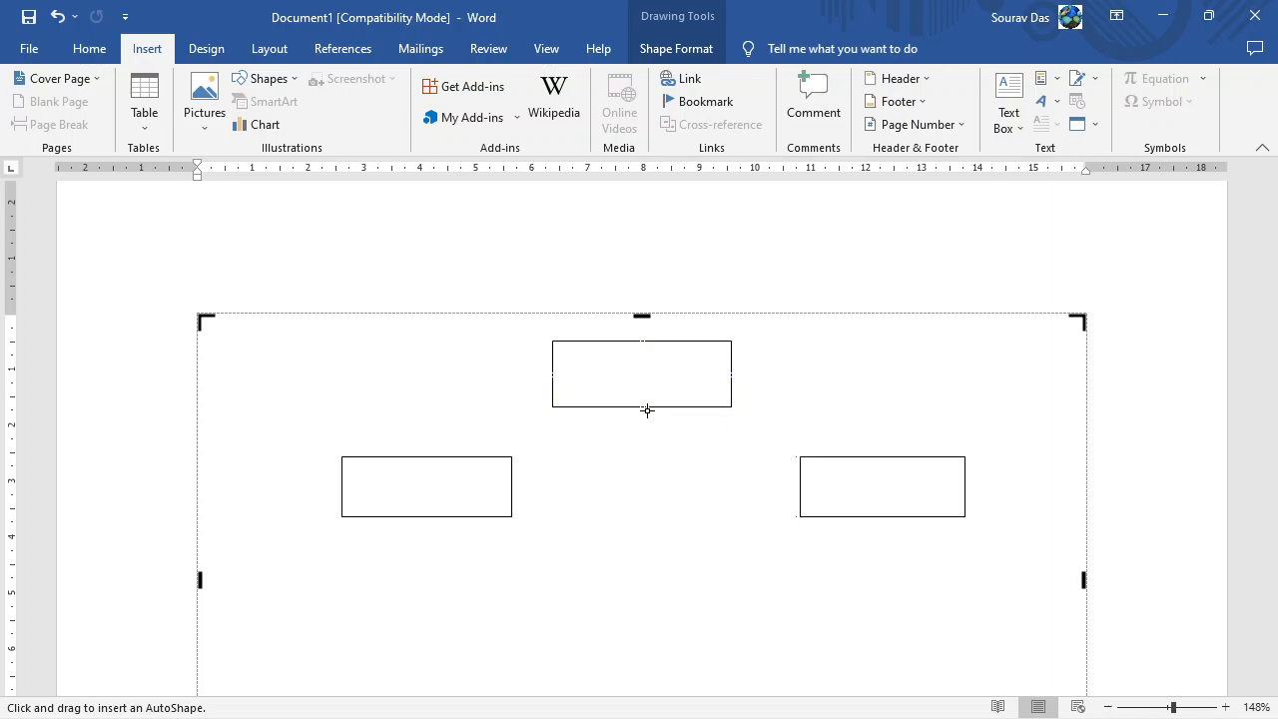
drag(647, 409, 410, 457)
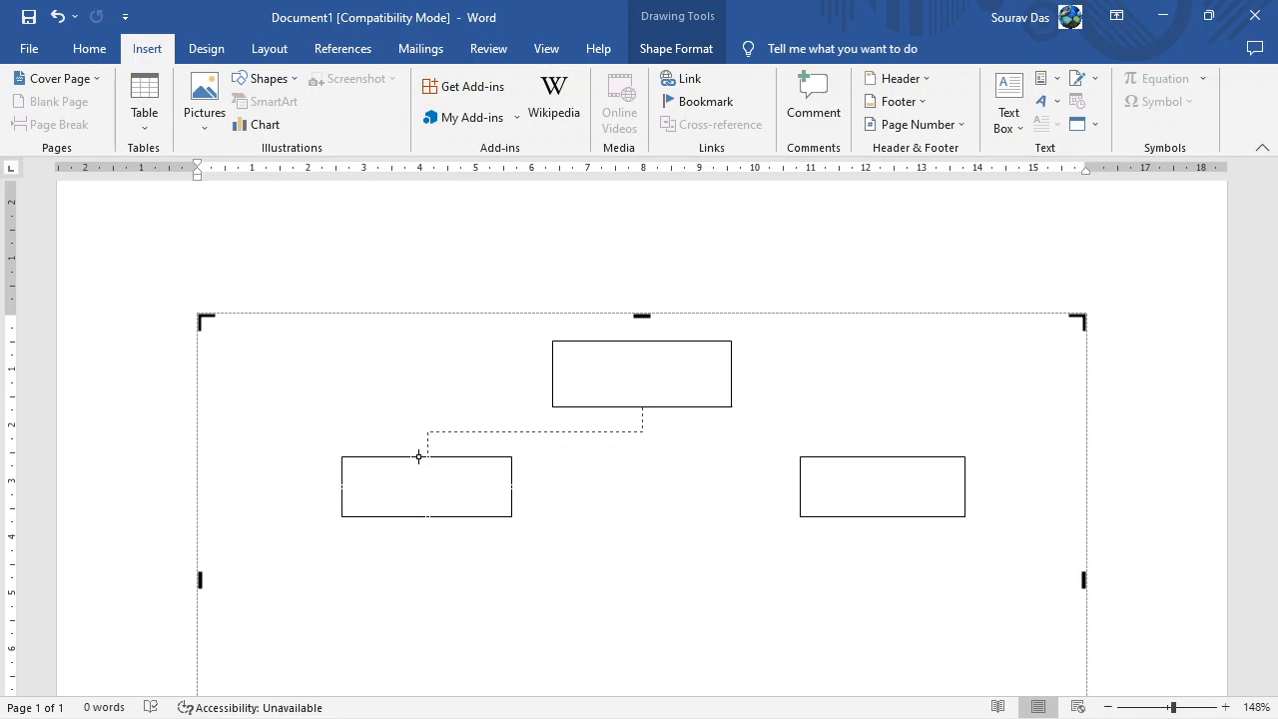
drag(419, 457, 422, 457)
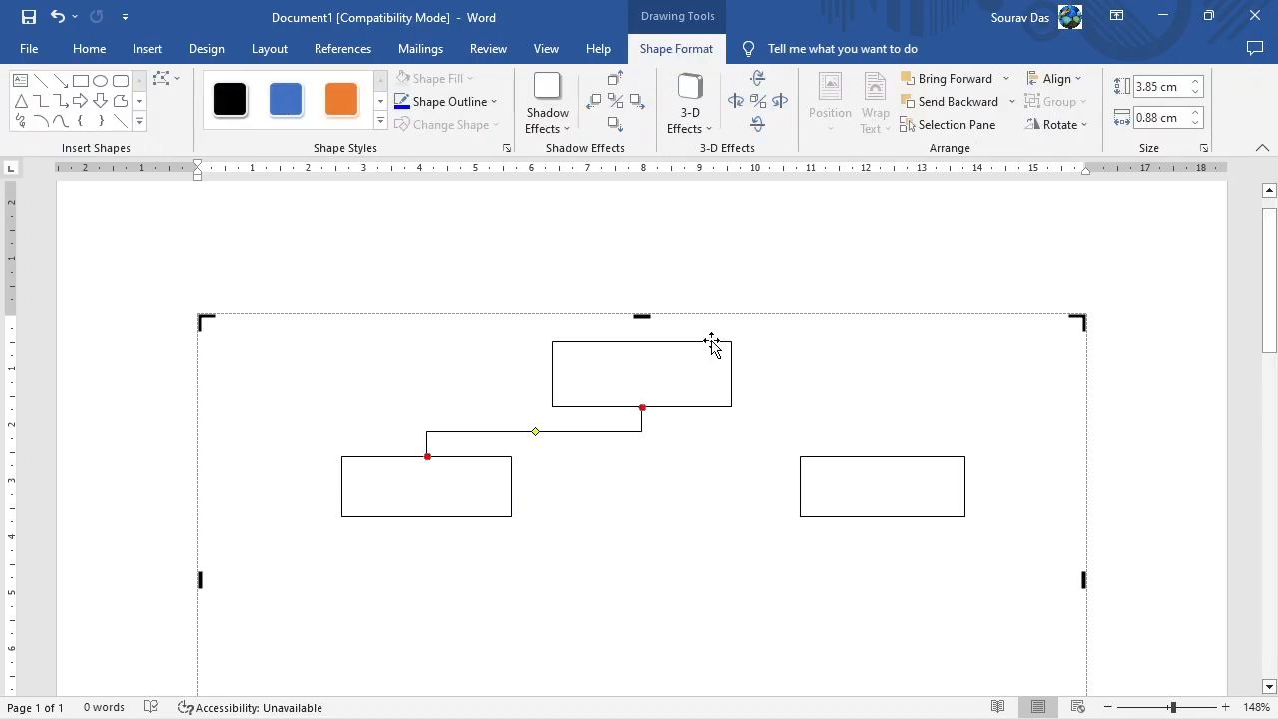
Connect the bottom center of the top rectangle to the top center of the right rectangle with an elbow connector.
click(42, 102)
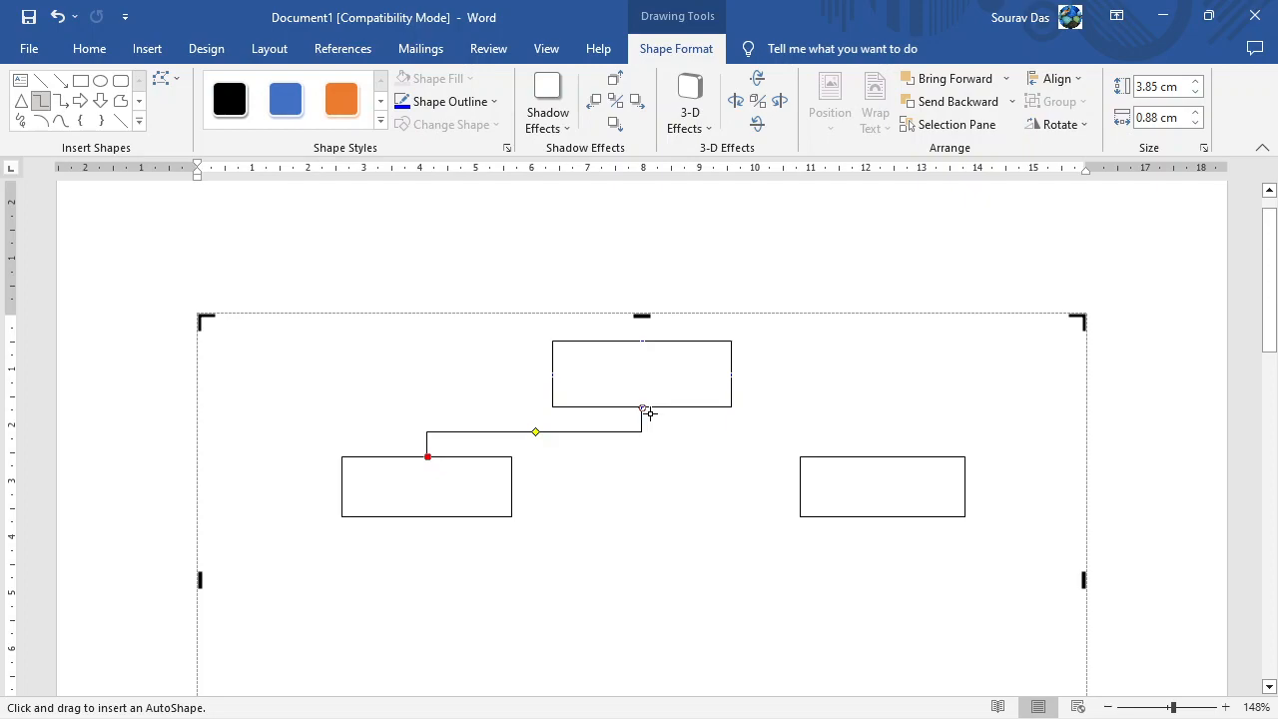
mouse_move(650, 414)
mouse_down()
mouse_move(861, 431)
mouse_move(890, 457)
mouse_up()
click(1053, 446)
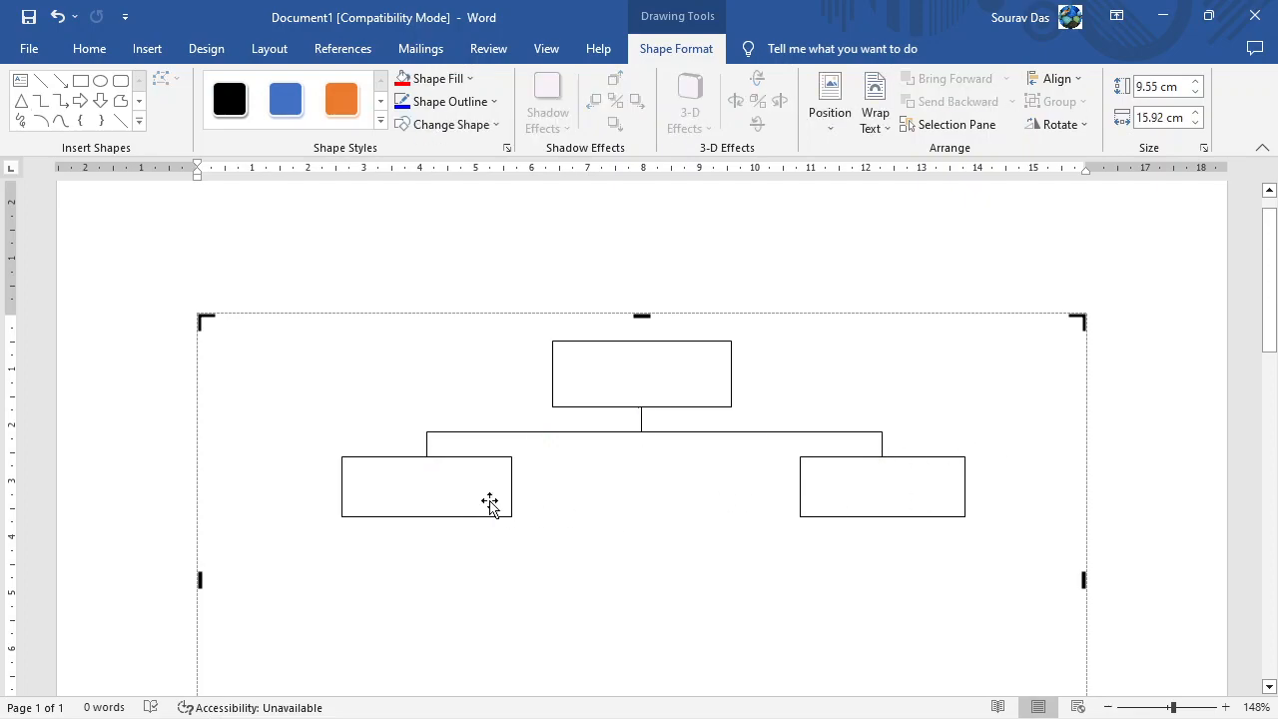
Move the lower-left rectangle down and back up to a spot farther left, level with the right rectangle, to test its connector.
click(470, 460)
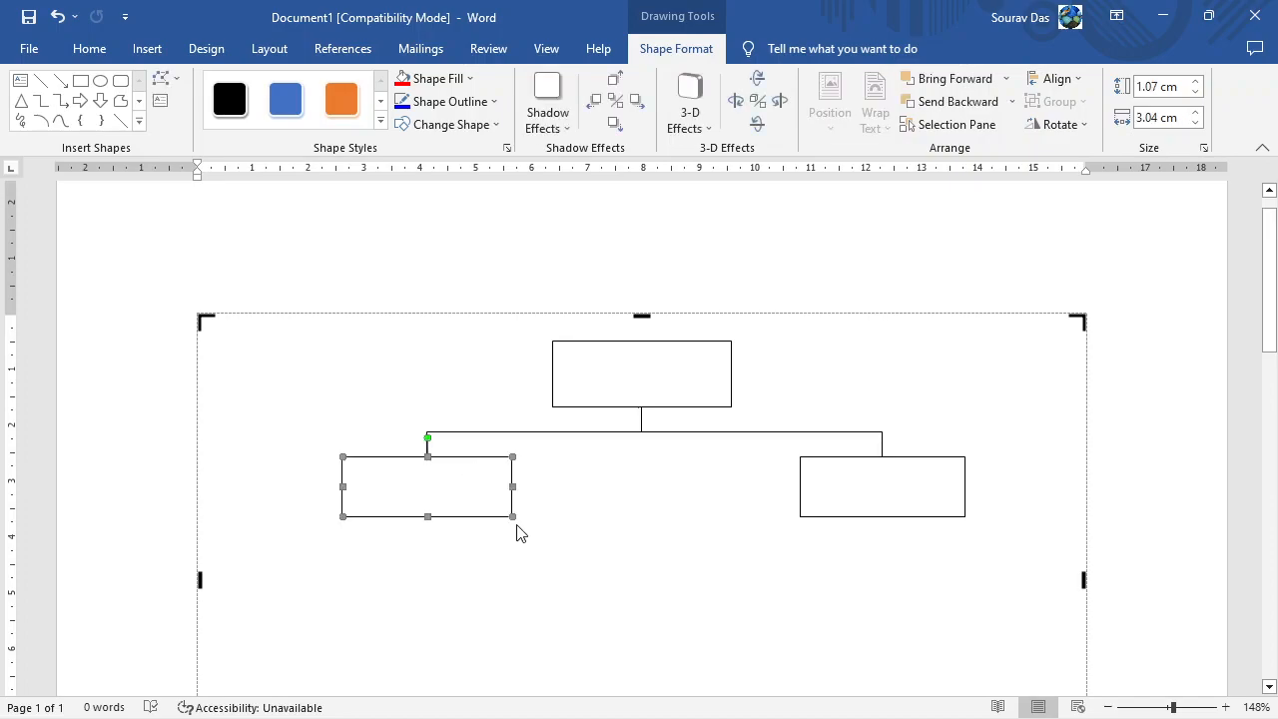
drag(466, 462, 452, 567)
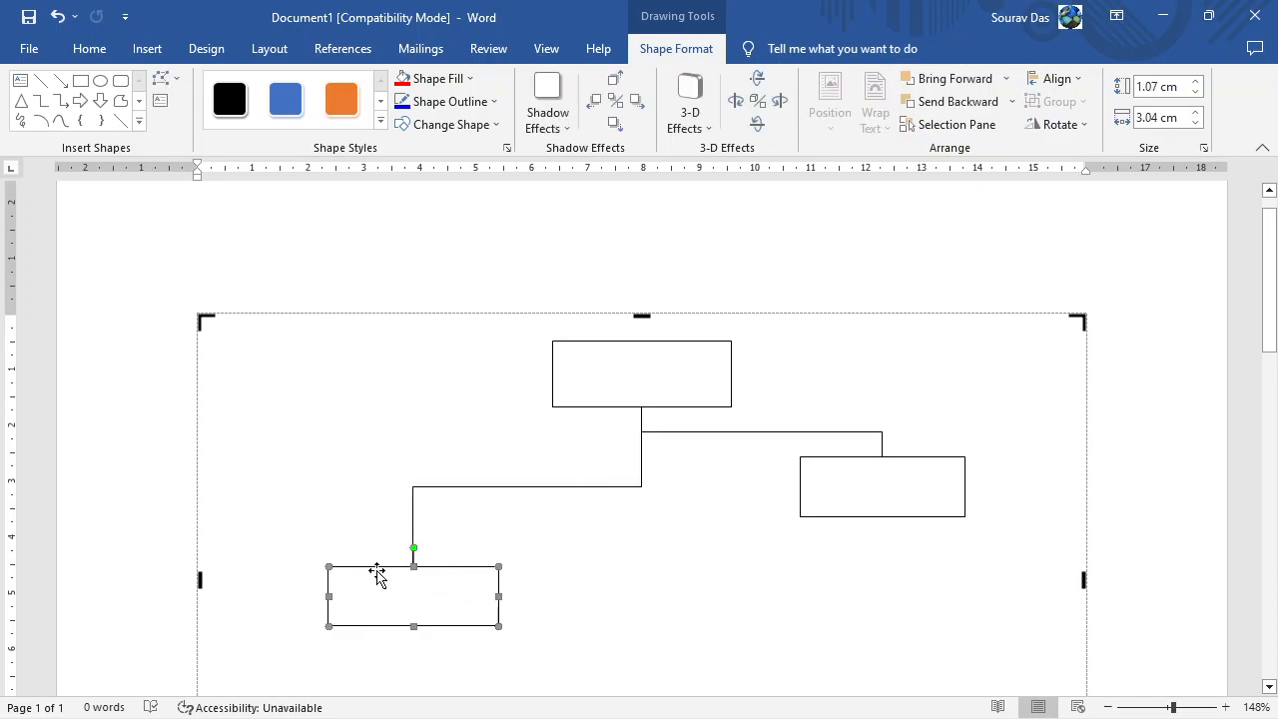
drag(375, 567, 349, 459)
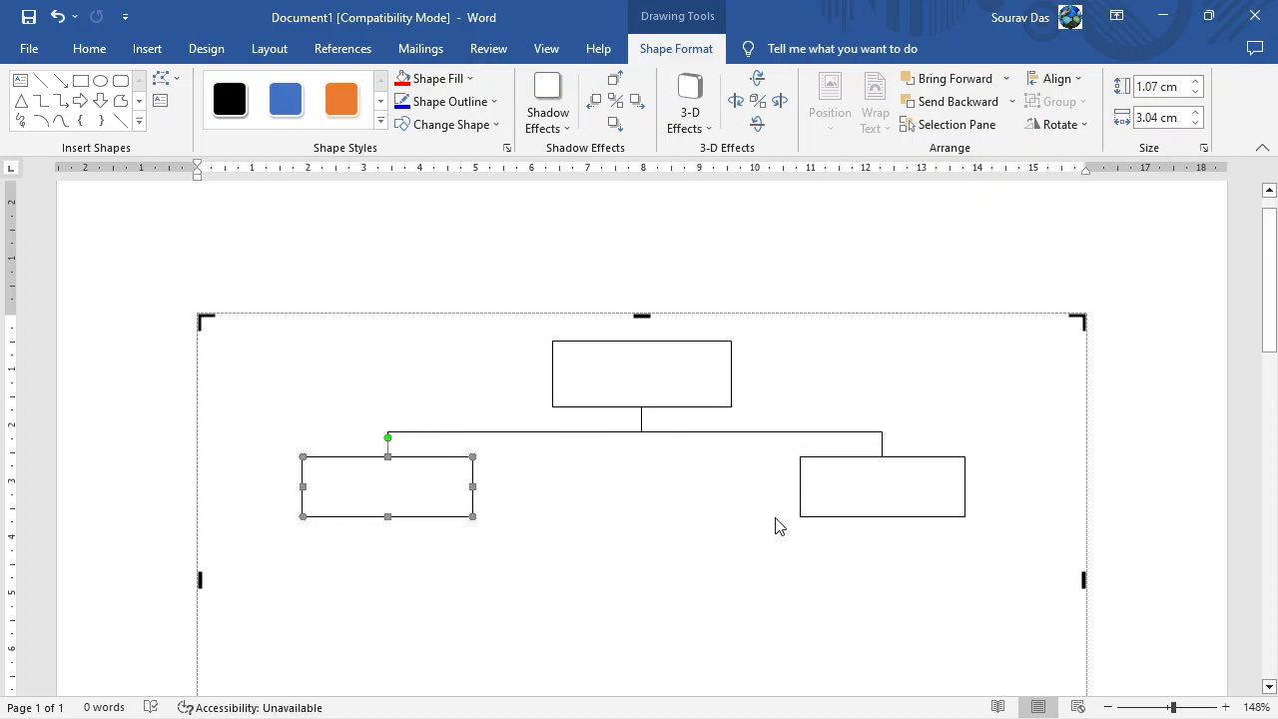
Raise the bottom edge of the drawing canvas to reduce its height to about 5.53 cm.
scroll(779, 559, down, 5)
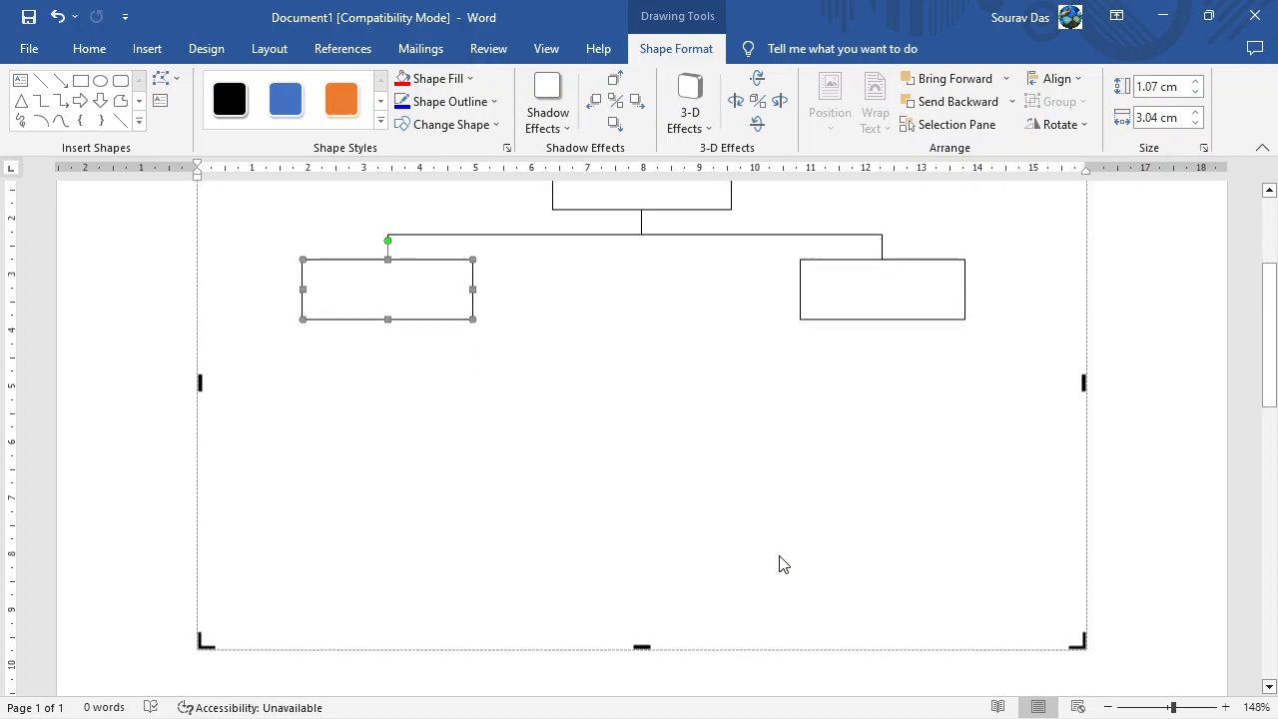
scroll(782, 564, up, 4)
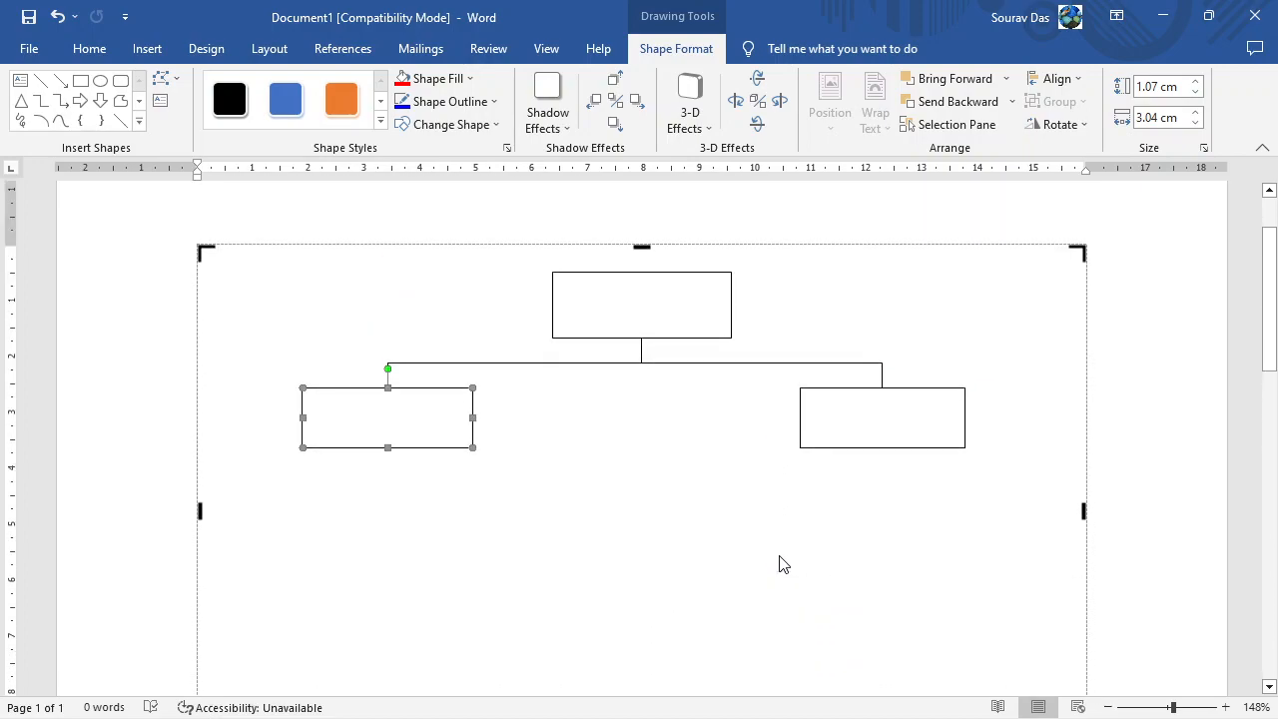
click(698, 512)
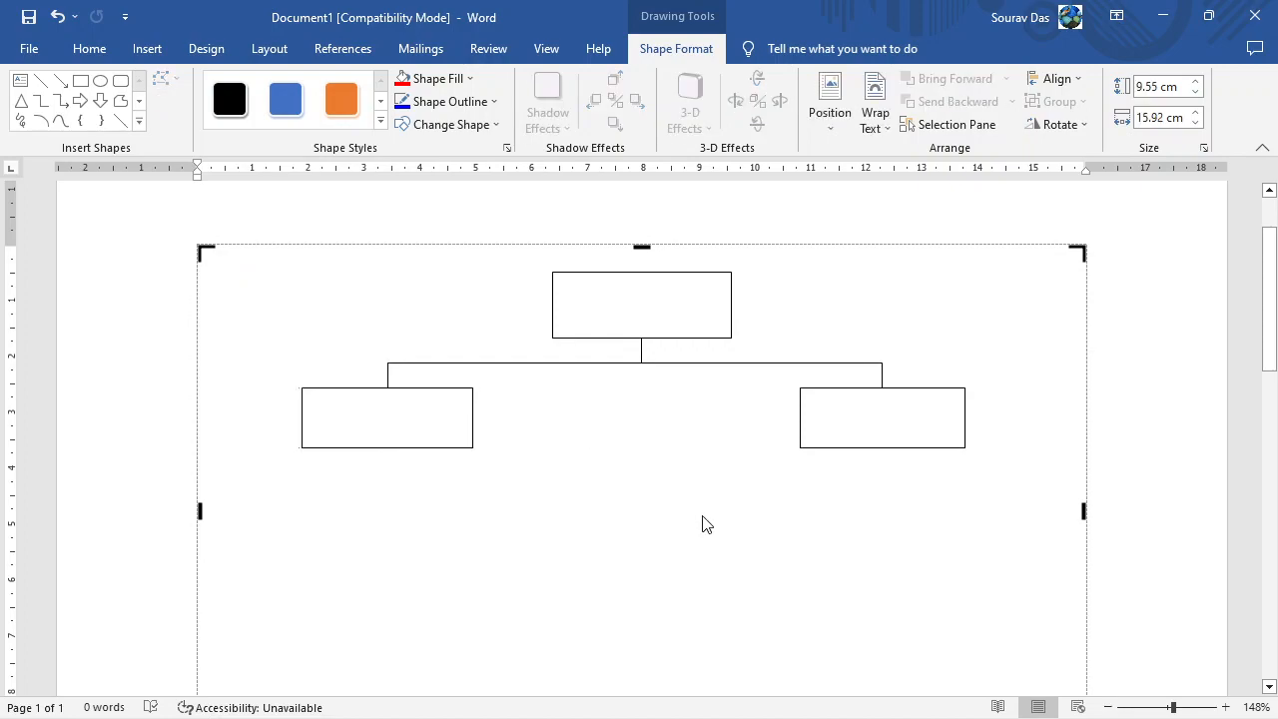
scroll(711, 395, down, 5)
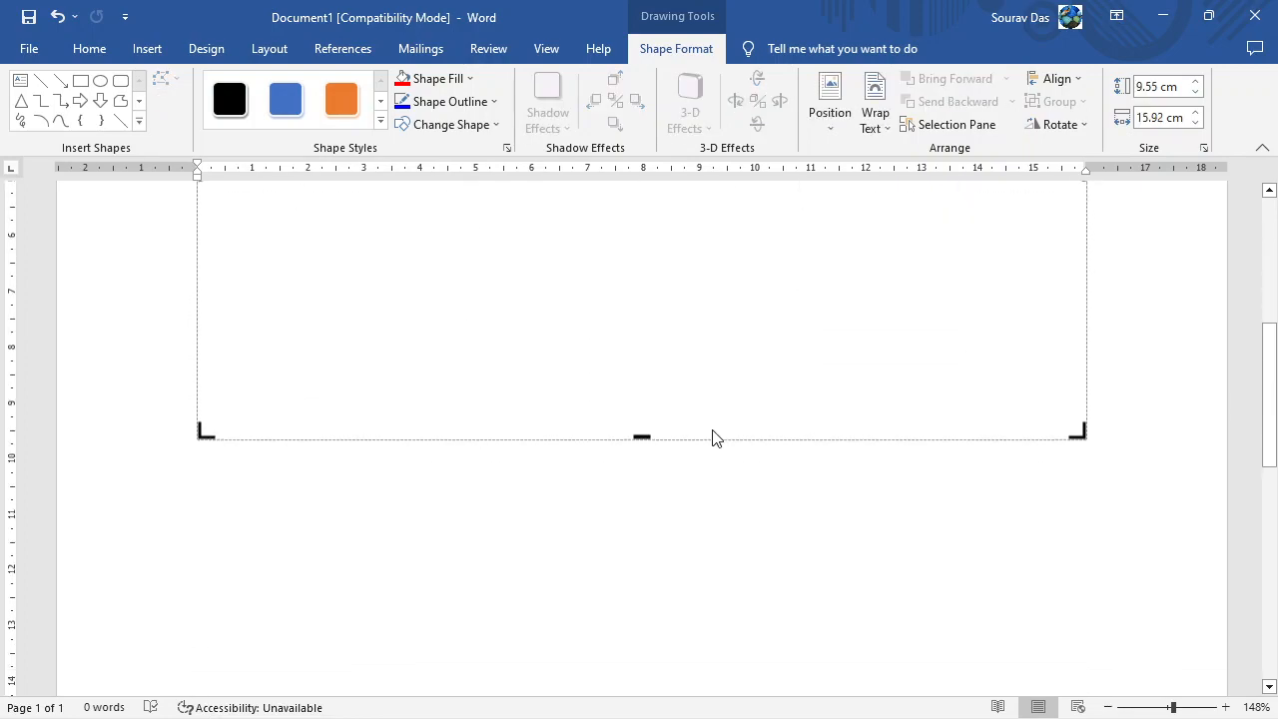
drag(662, 226, 666, 207)
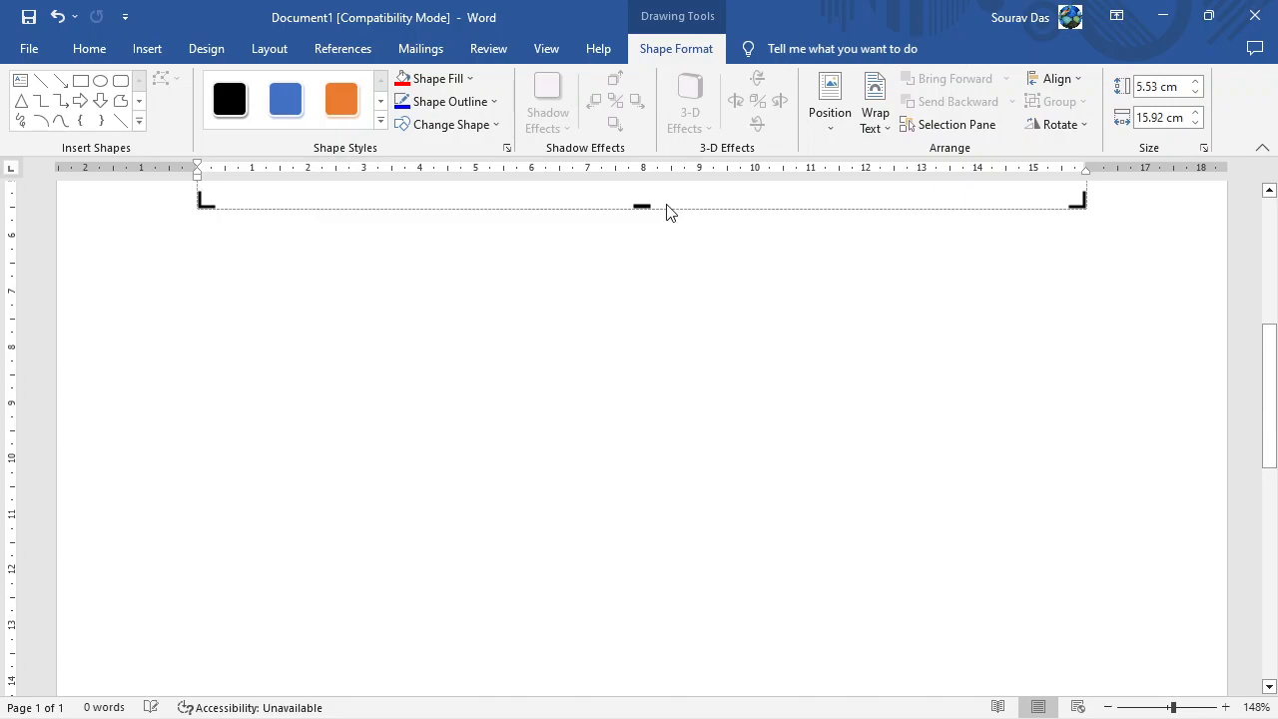
Draw two rectangles on the page below the canvas, about 3.81 by 1.31 cm and, lower and farther left, about 3.94 by 1.27 cm.
click(80, 79)
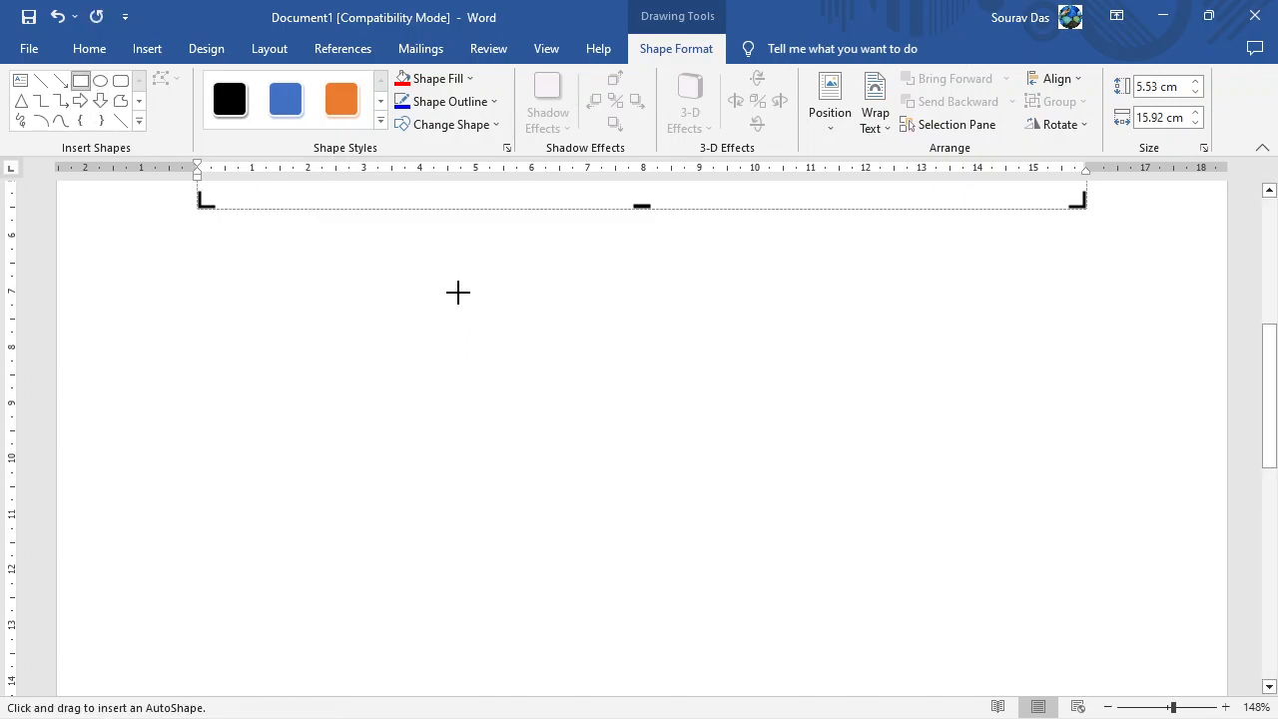
drag(459, 279, 671, 353)
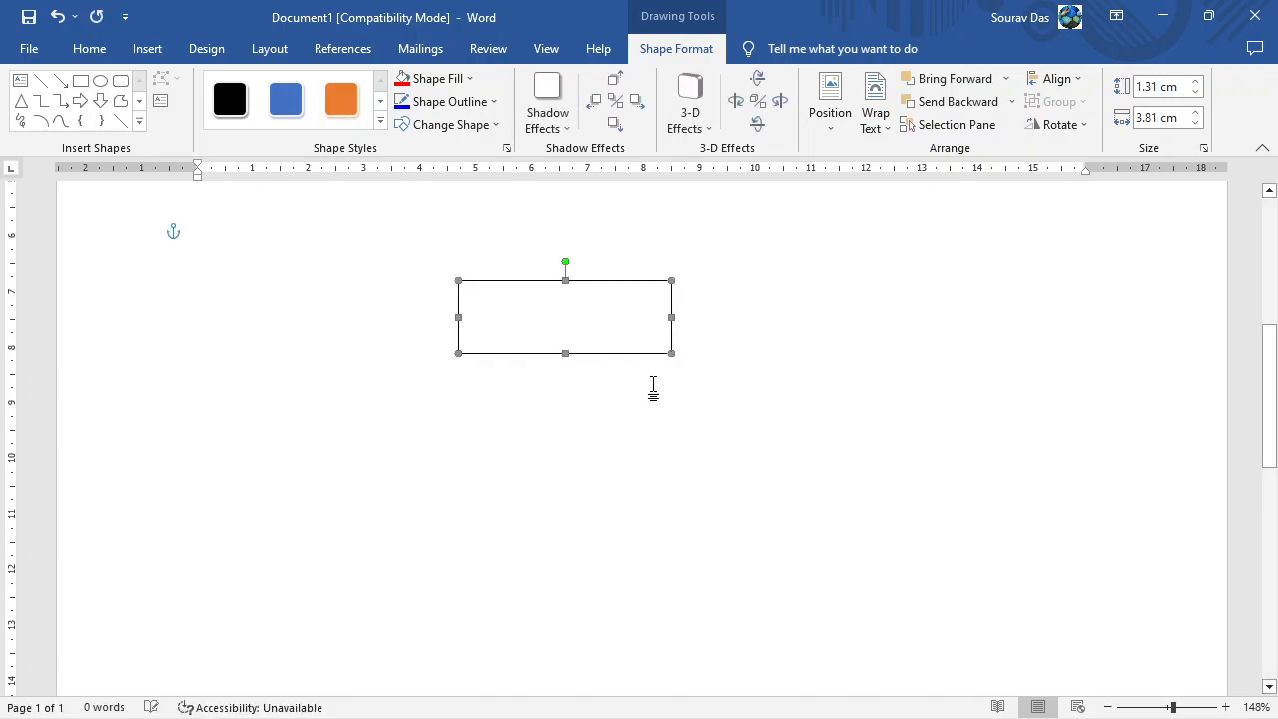
click(84, 81)
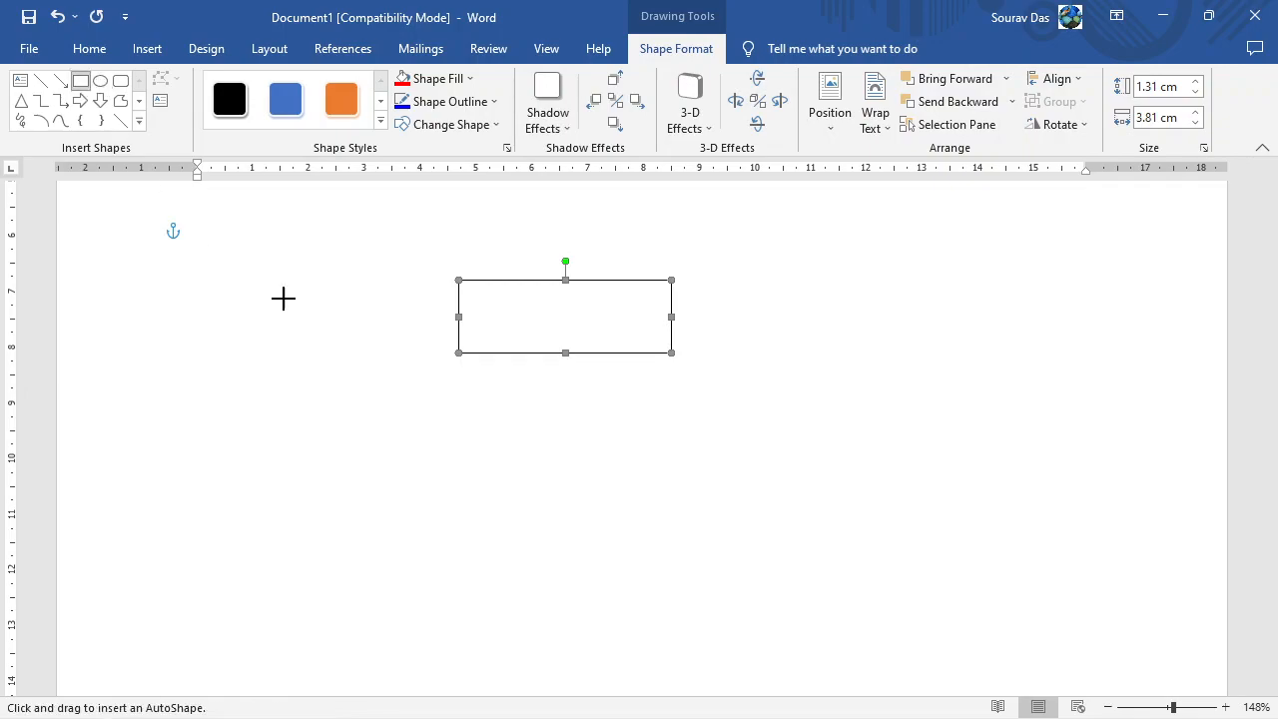
drag(355, 446, 574, 516)
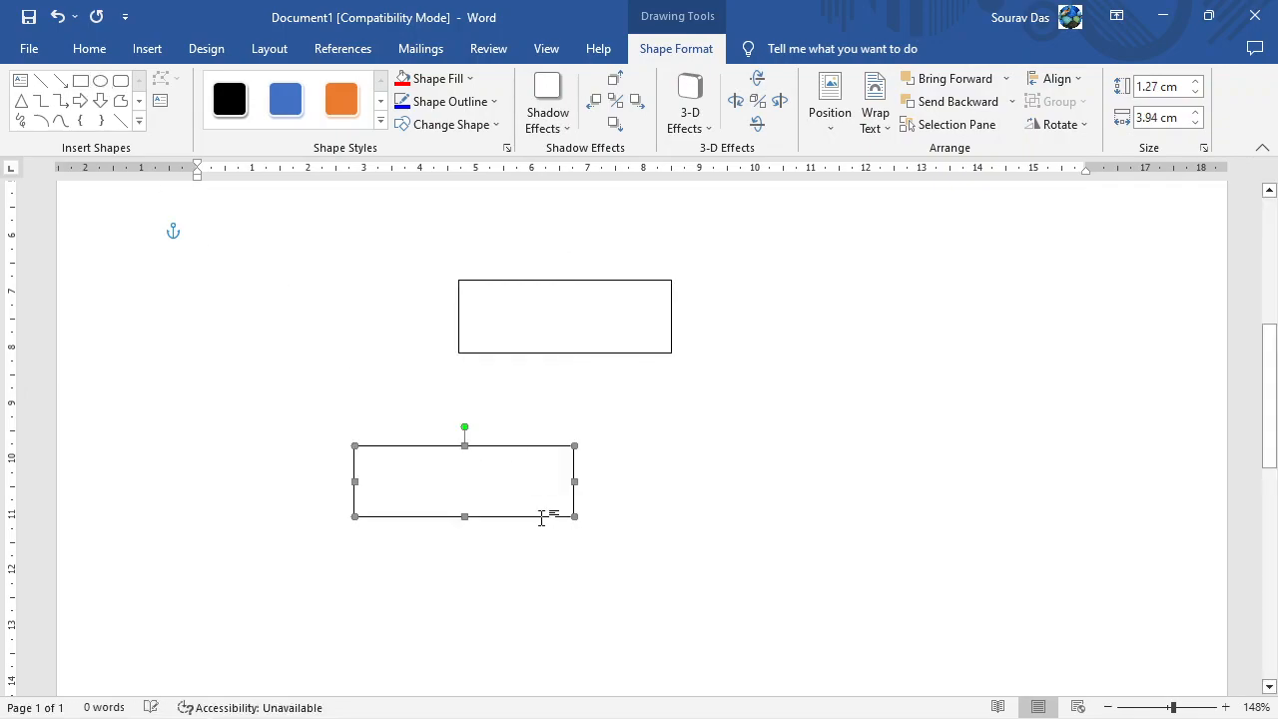
Draw an elbow connector between the two rectangles outside the canvas and shift its vertical segment far to the left.
click(45, 101)
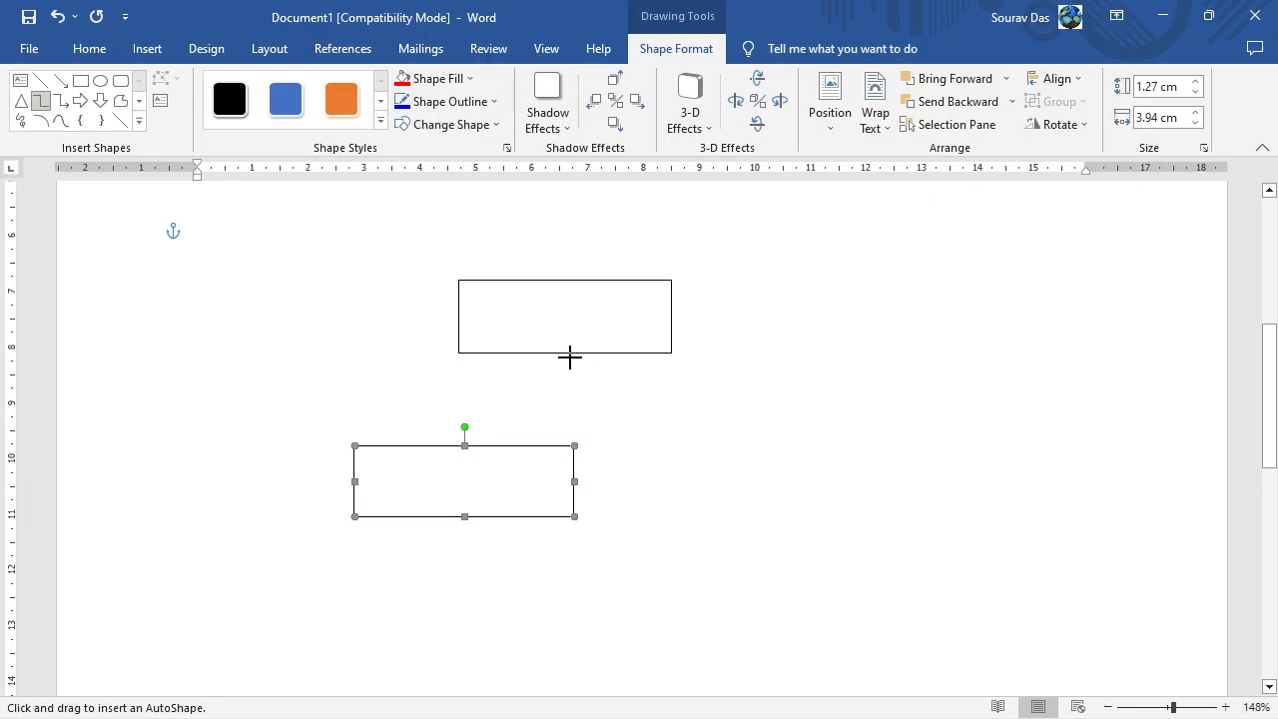
drag(565, 352, 465, 447)
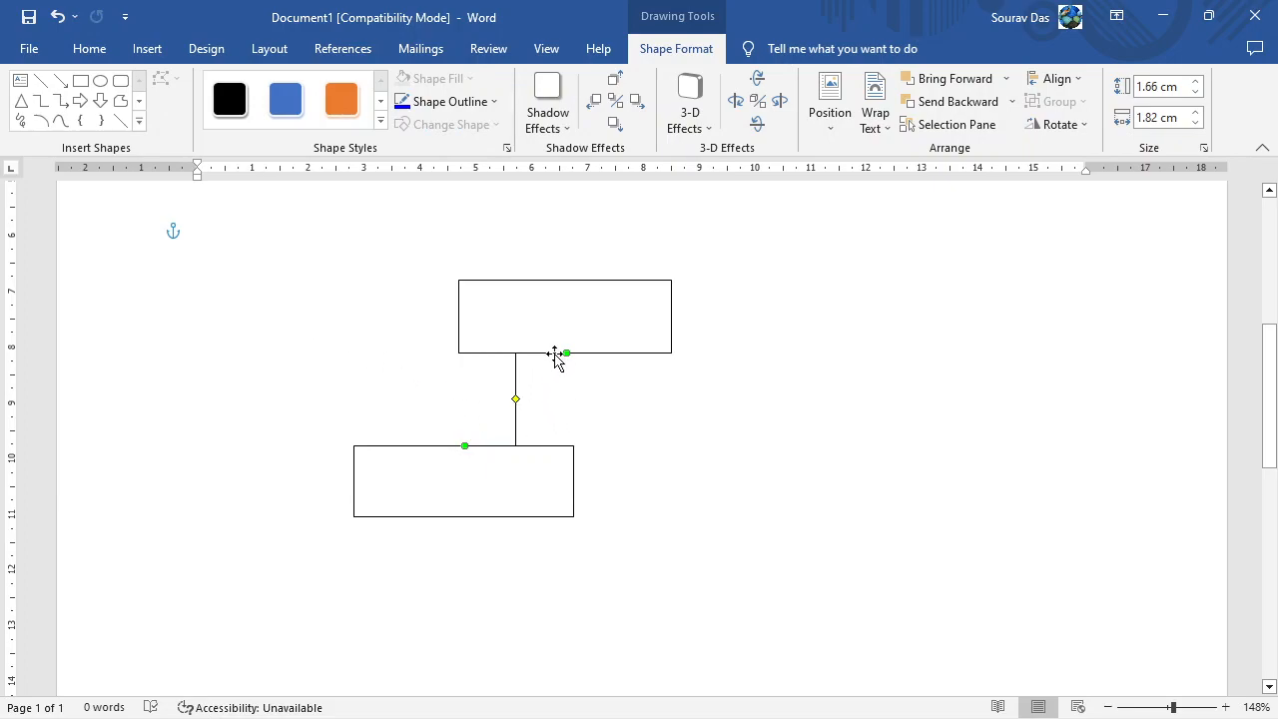
drag(456, 401, 403, 400)
drag(325, 404, 281, 403)
Add the text "Mouse" to the top rectangle on the drawing canvas and centre it horizontally.
scroll(1070, 457, up, 5)
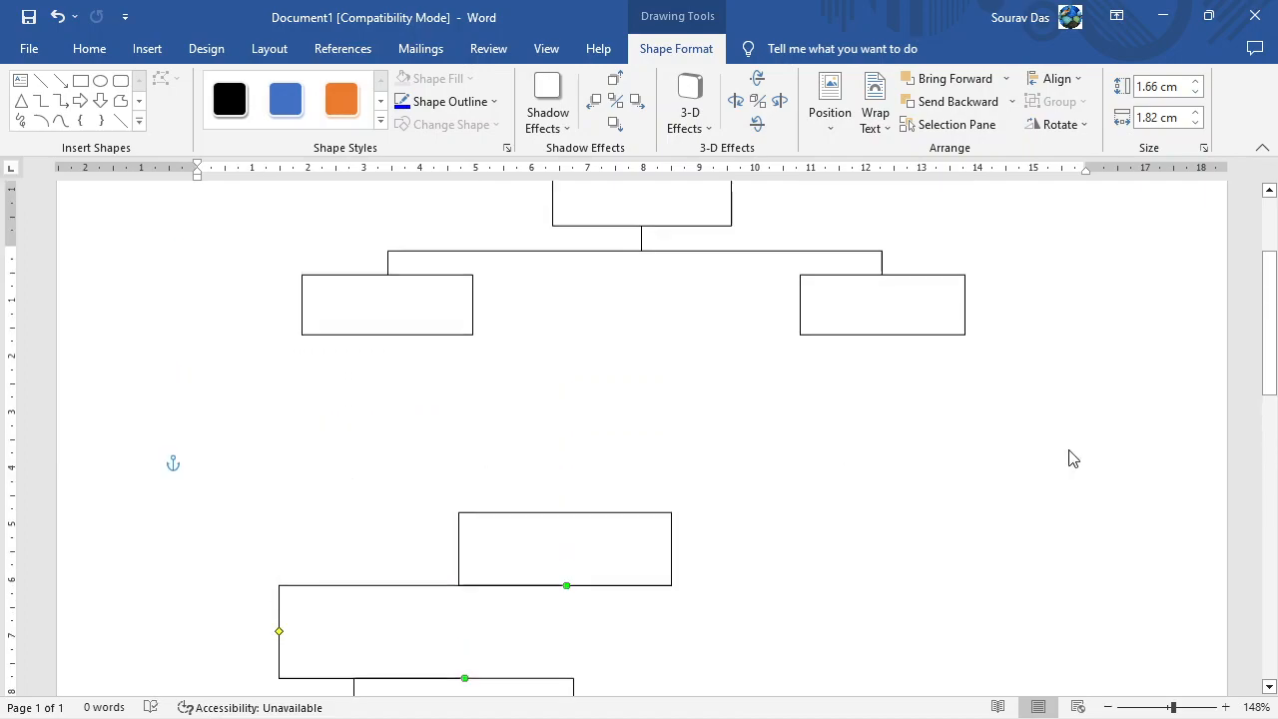
click(613, 473)
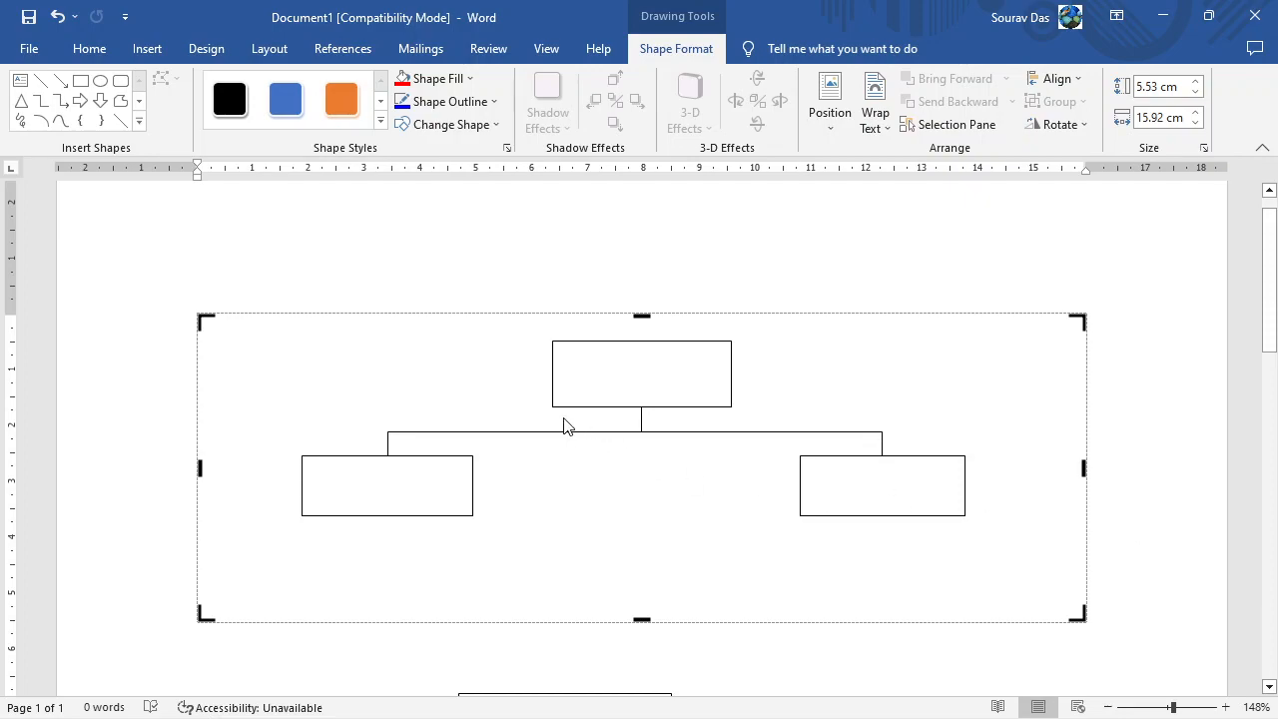
click(589, 351)
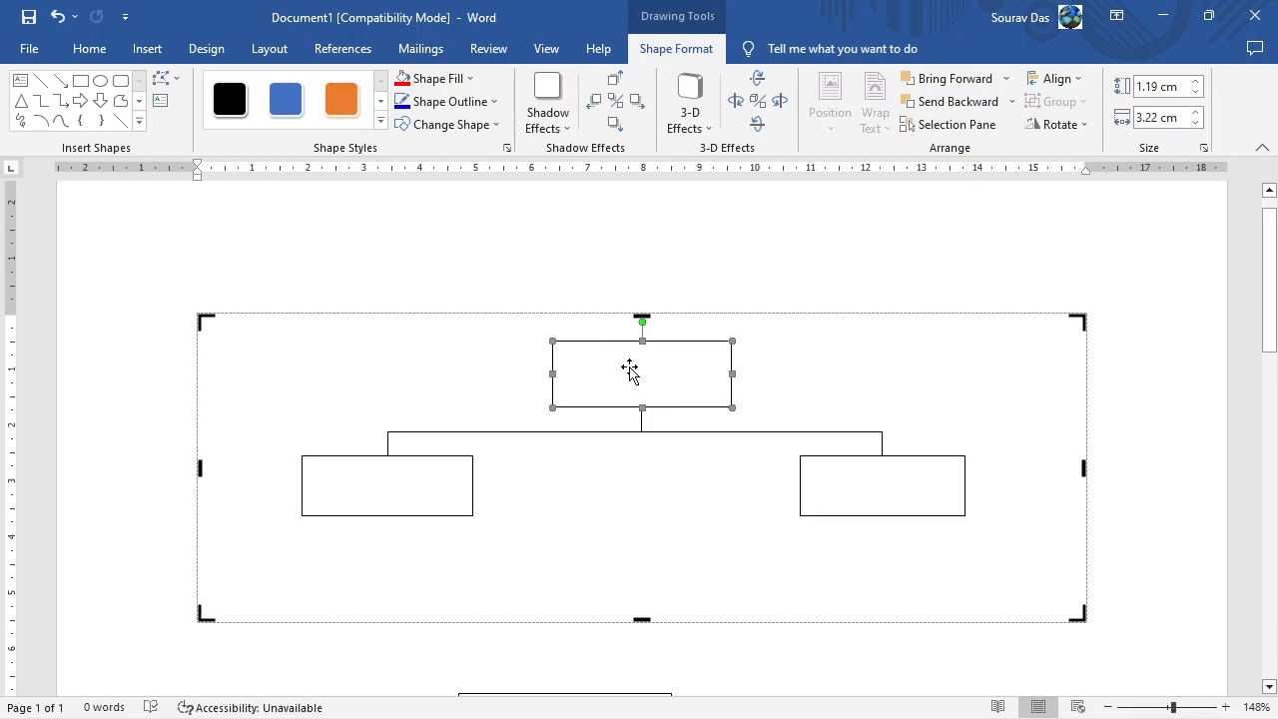
scroll(629, 369, down, 3)
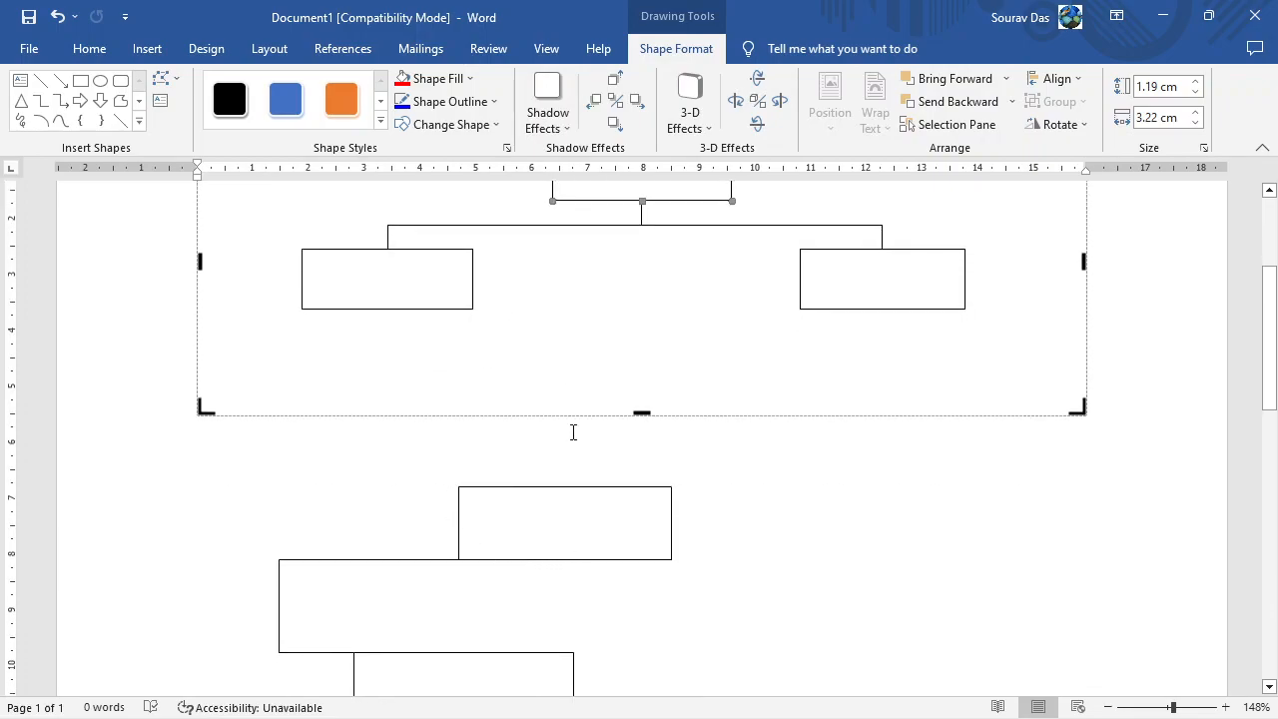
scroll(596, 406, up, 3)
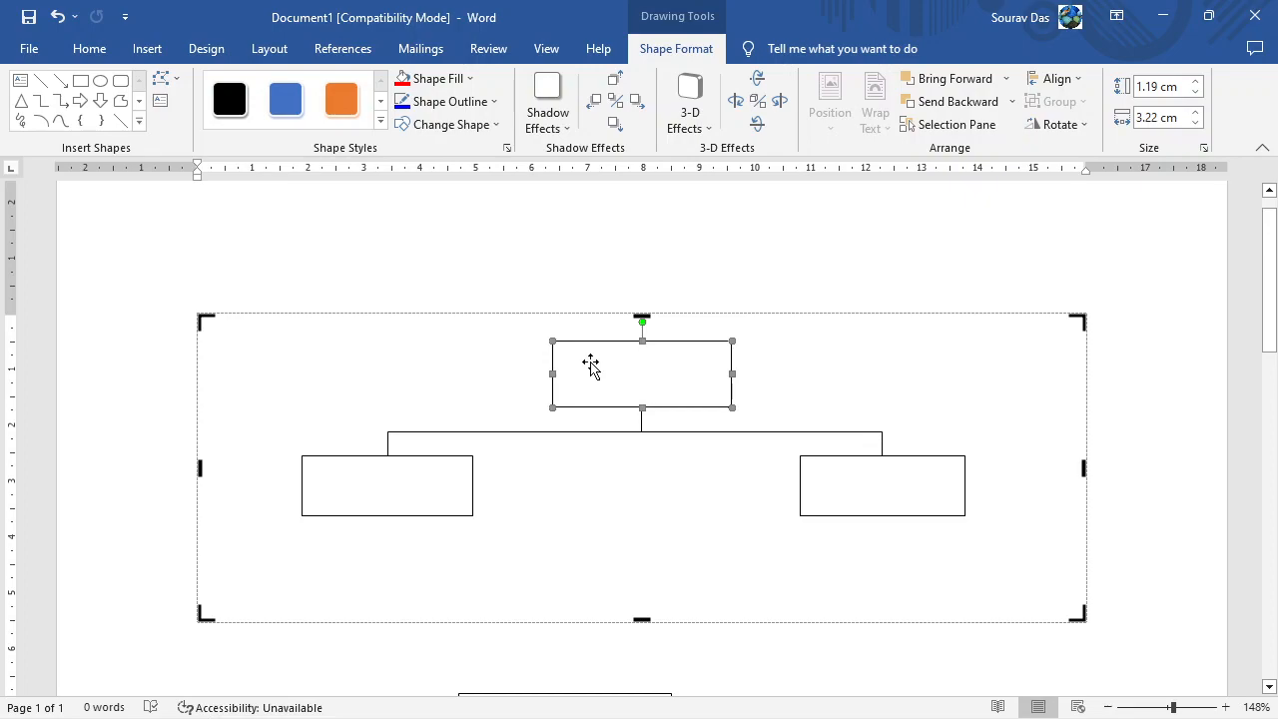
right_click(655, 370)
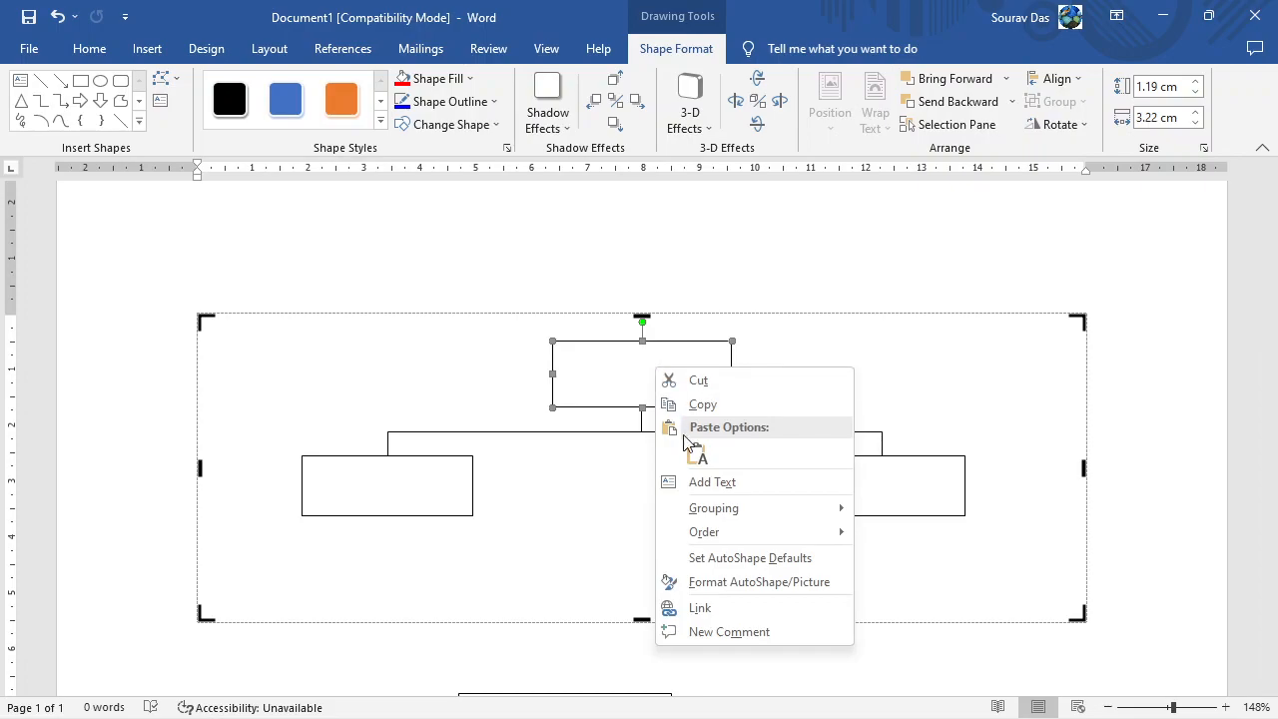
click(715, 483)
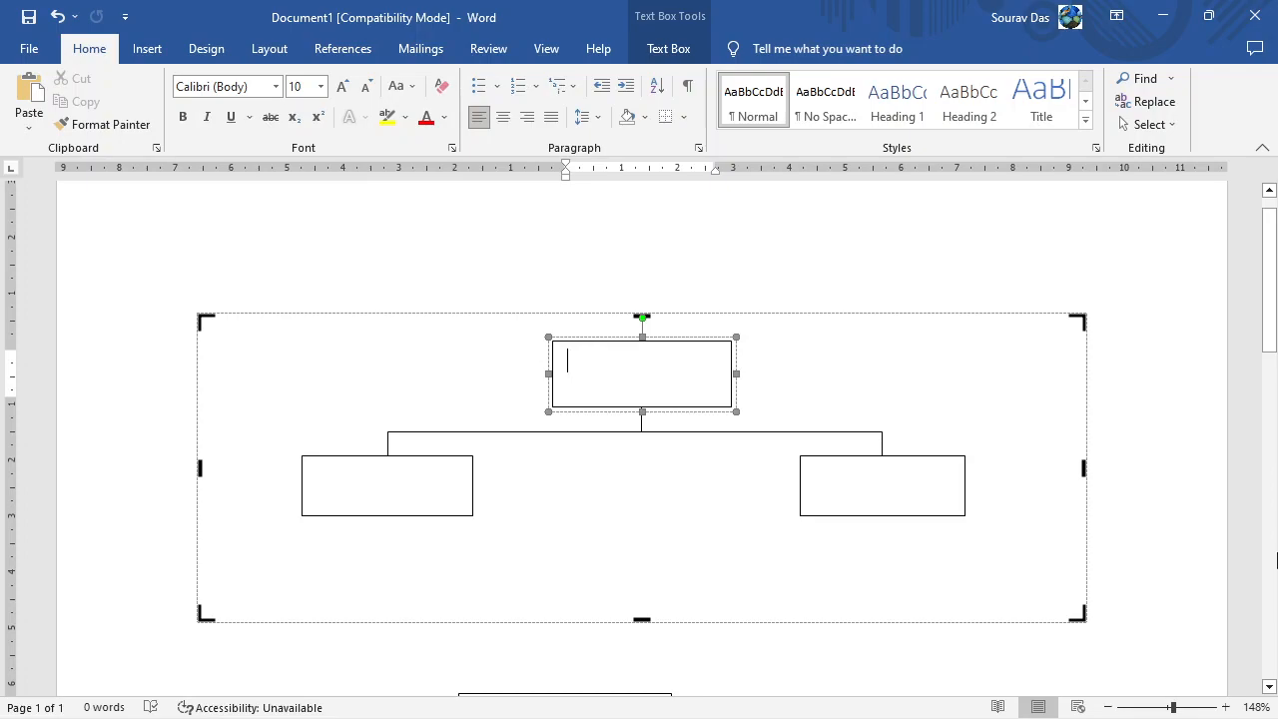
text(Mouse)
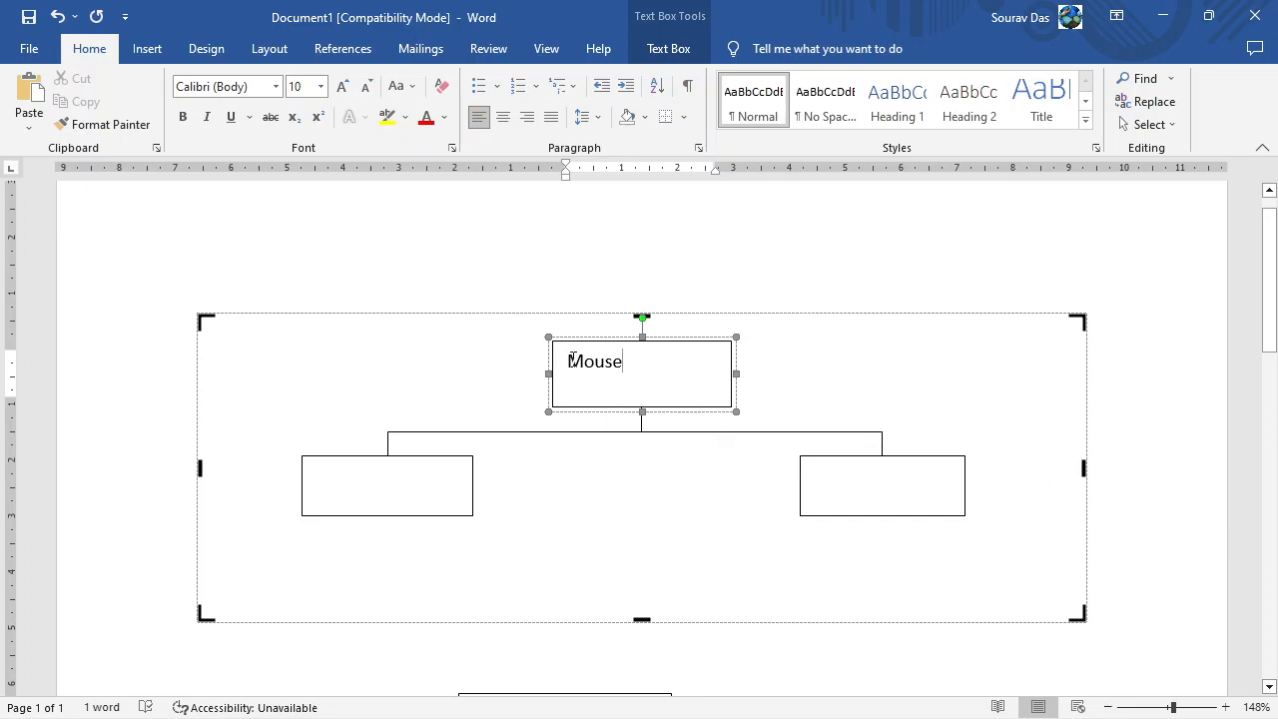
click(503, 117)
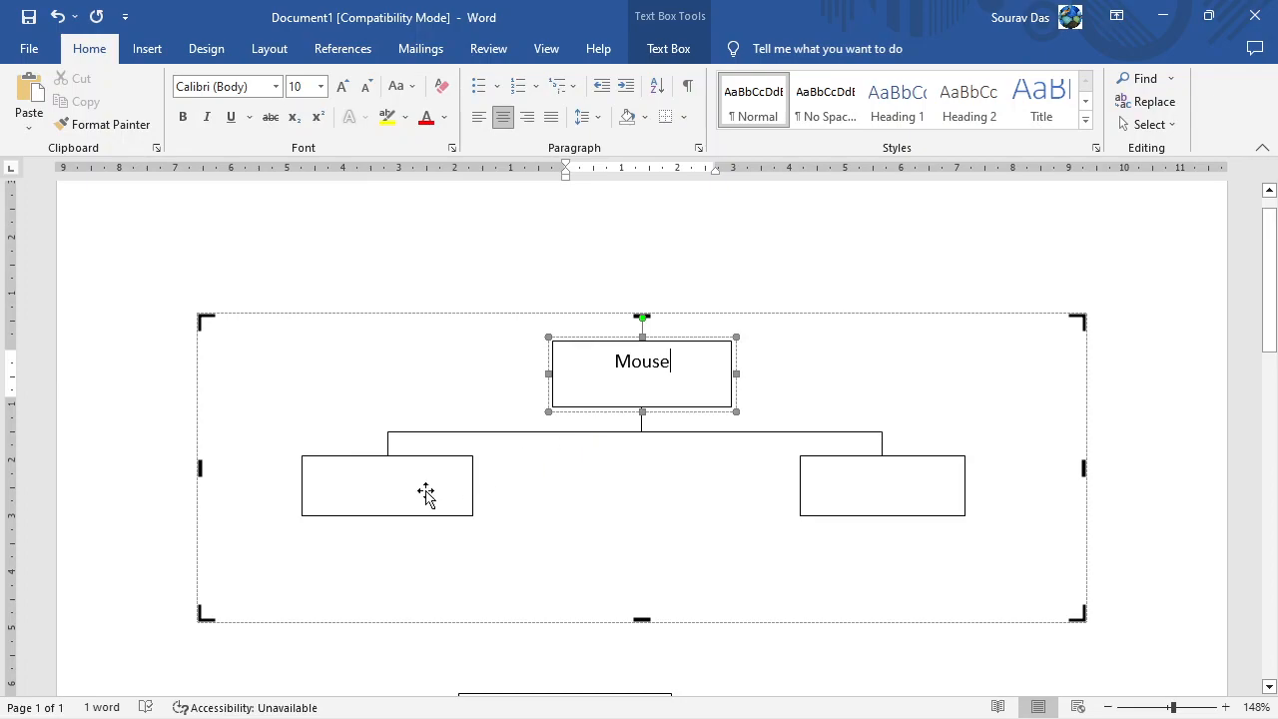
Label the lower-left rectangle on the canvas "Mechanical" and centre the text horizontally.
click(390, 490)
right_click(390, 490)
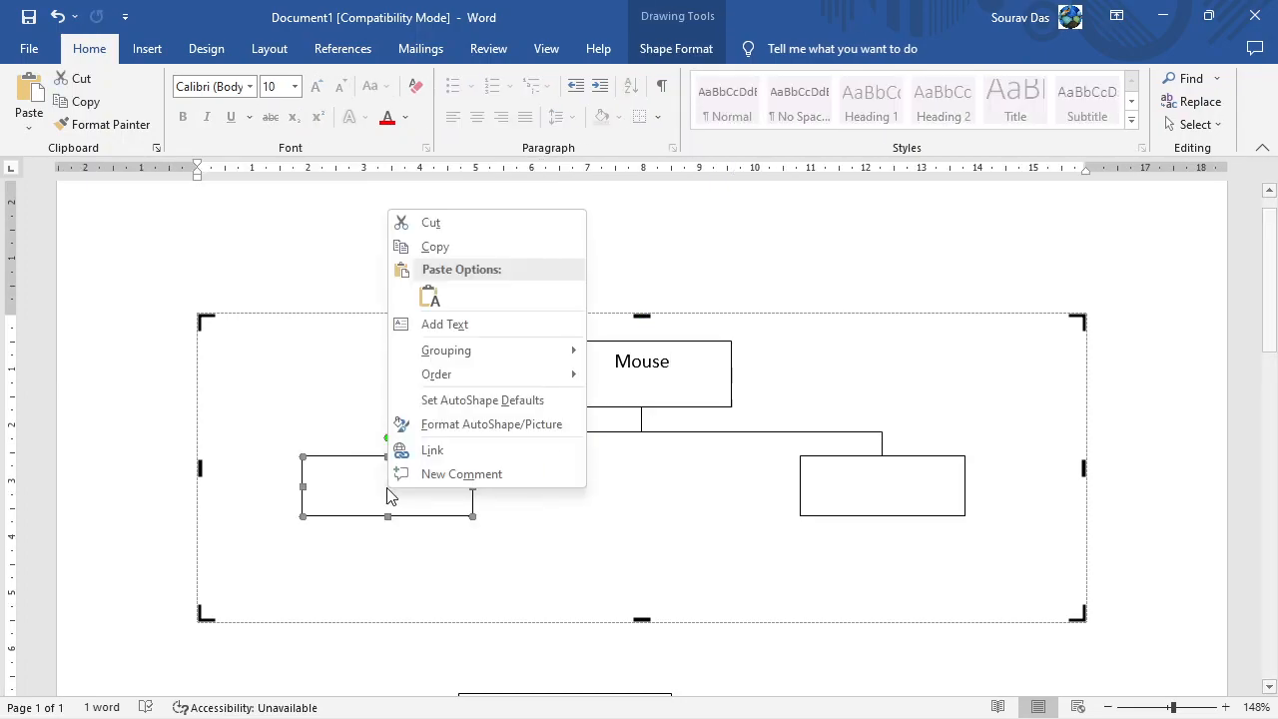
click(464, 326)
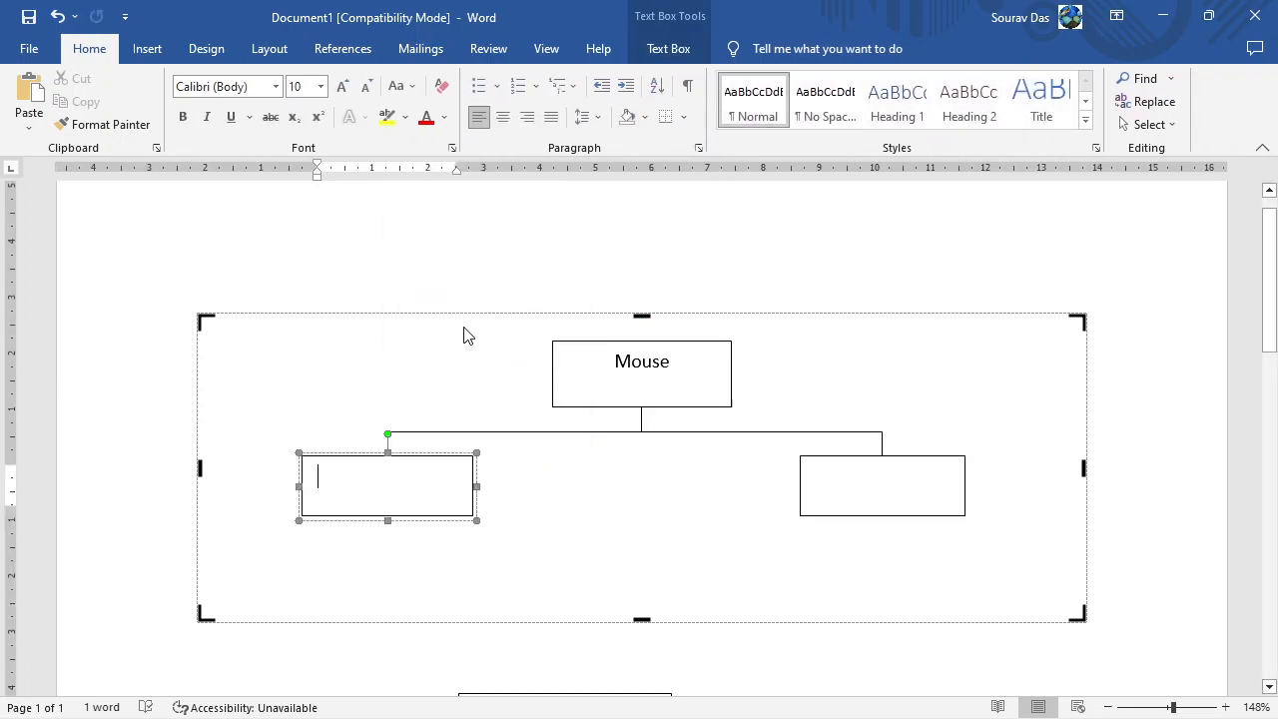
text(O)
key(BackSpace)
text(Mechan)
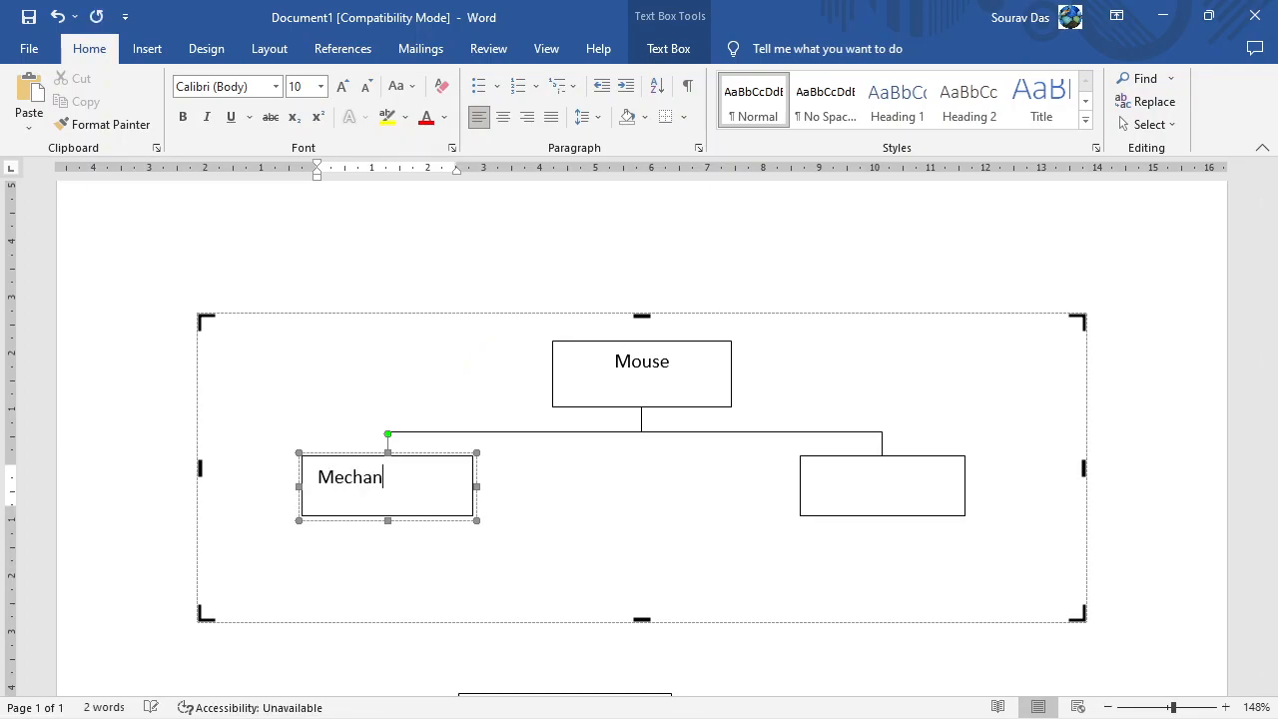
text(ical)
click(503, 117)
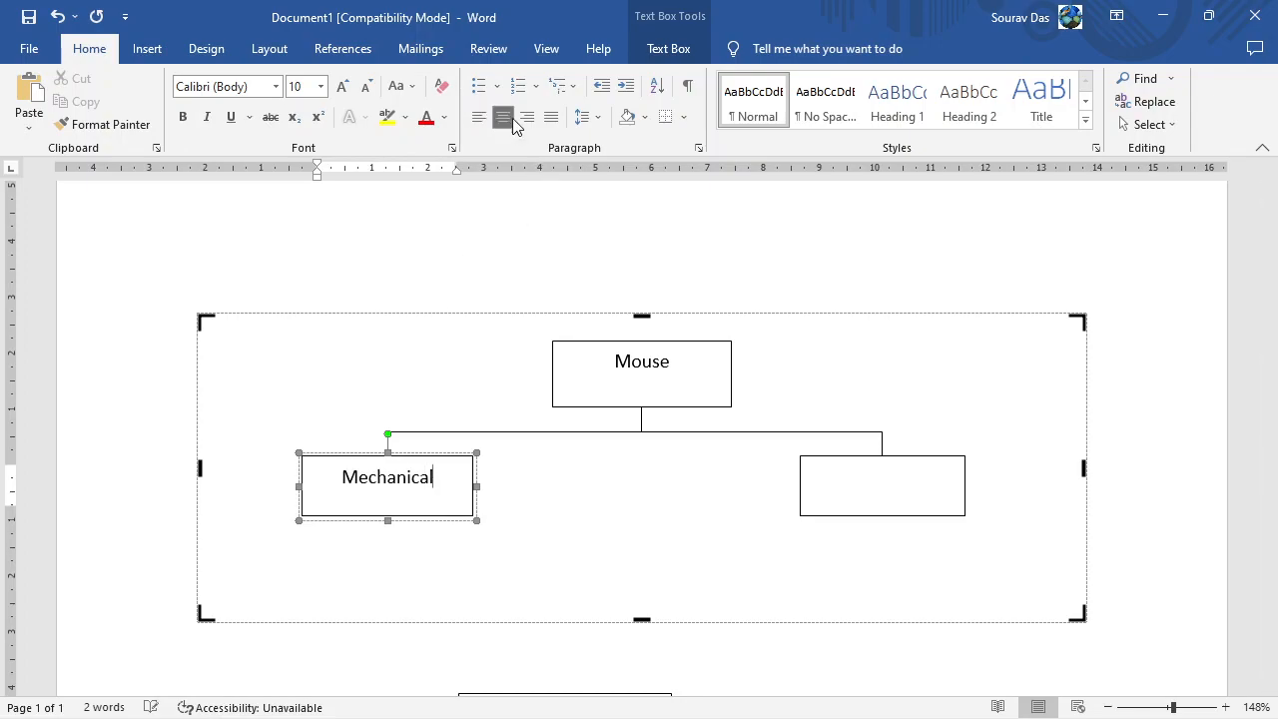
Label the lower-right rectangle on the canvas "Optical" with horizontally centred text.
right_click(893, 492)
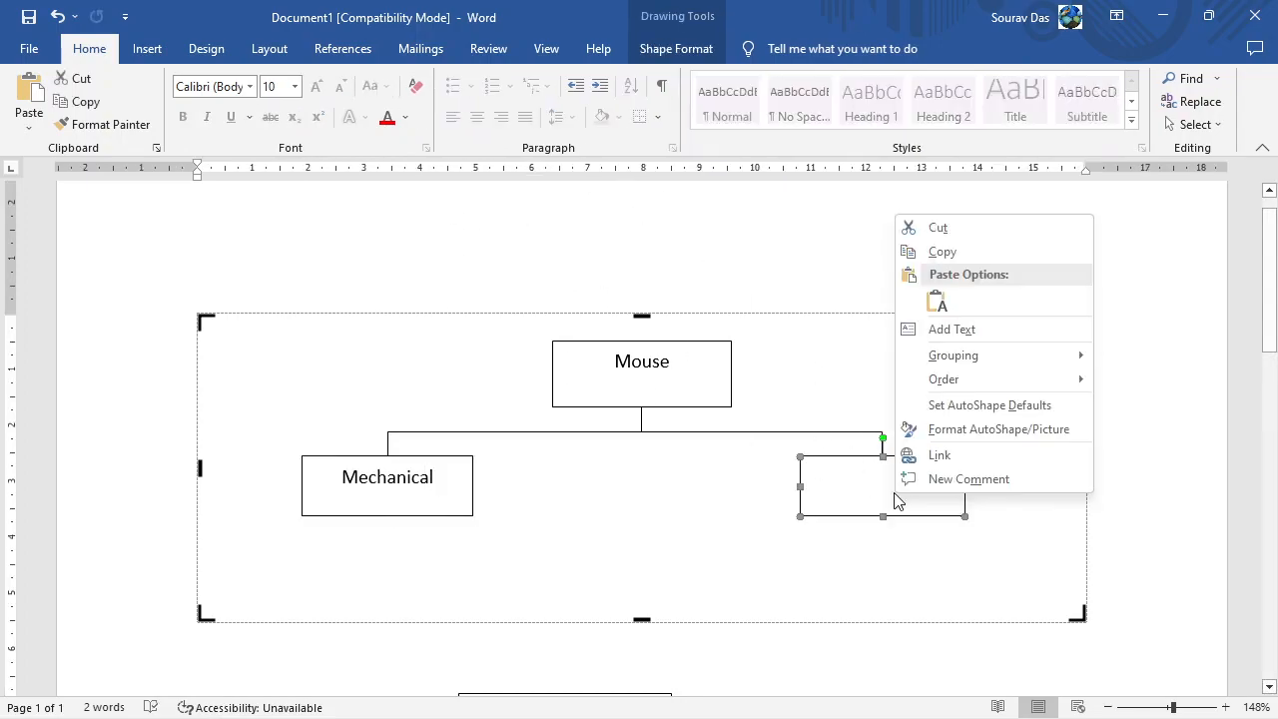
click(967, 330)
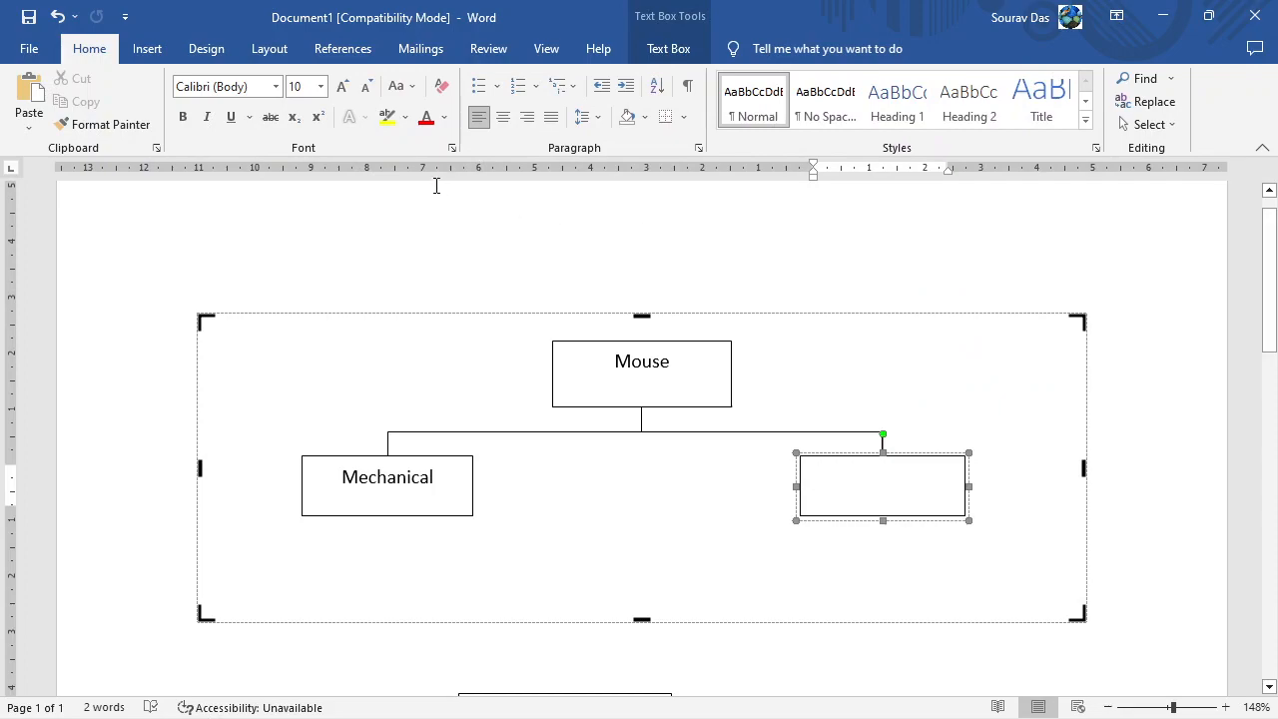
text(Optical)
click(503, 117)
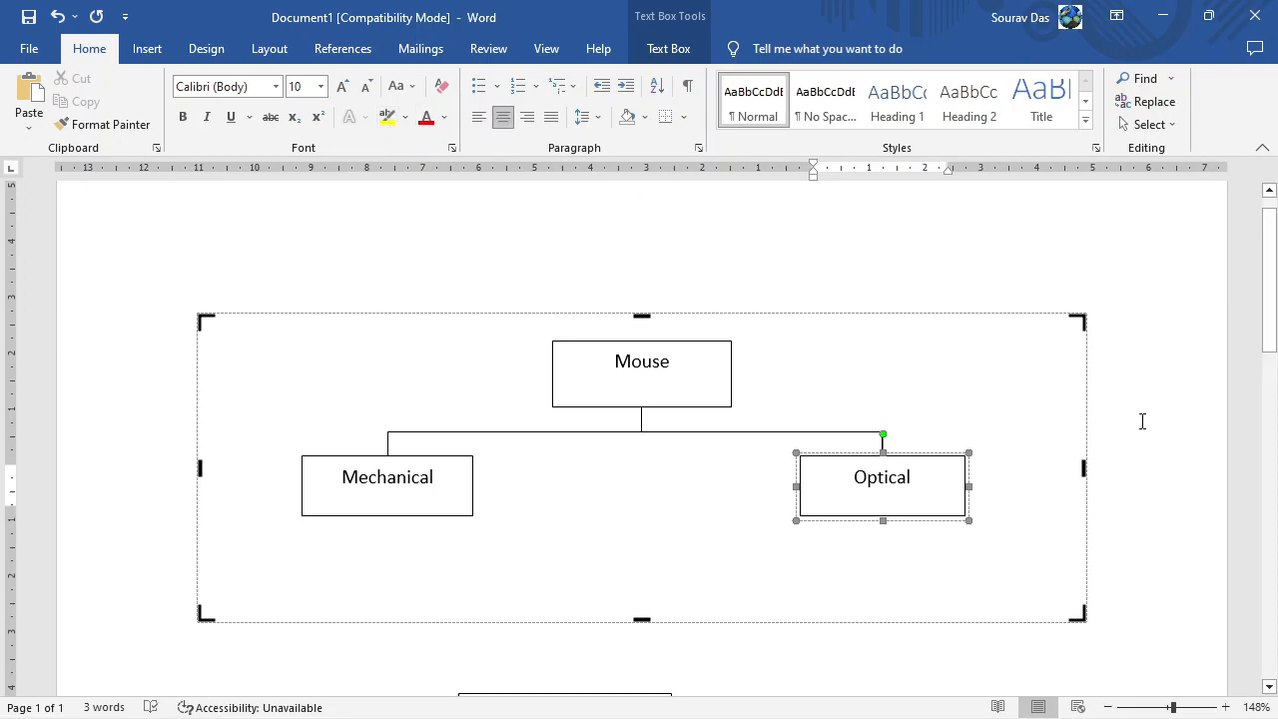